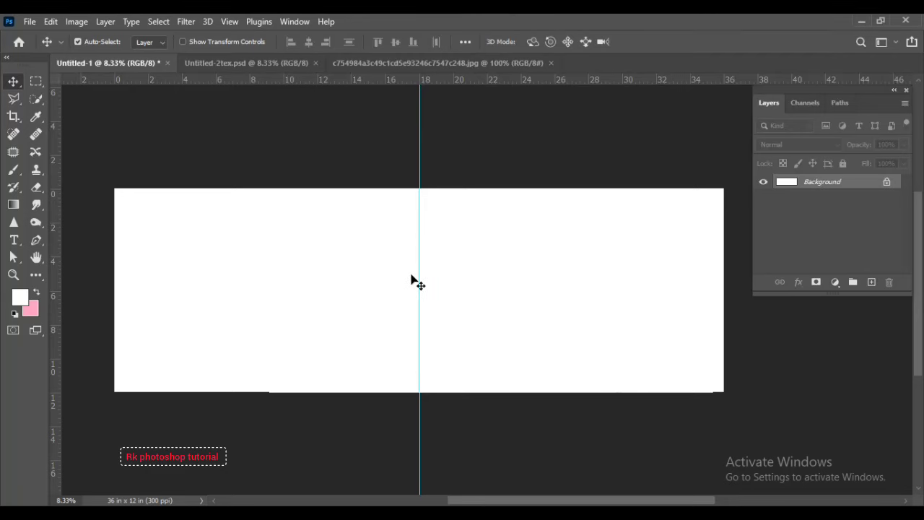
- Draw a white rectangle shape layer, Rectangle 1, over the upper area of the left page
key(ctrl+plus)
drag(281, 291, 502, 281)
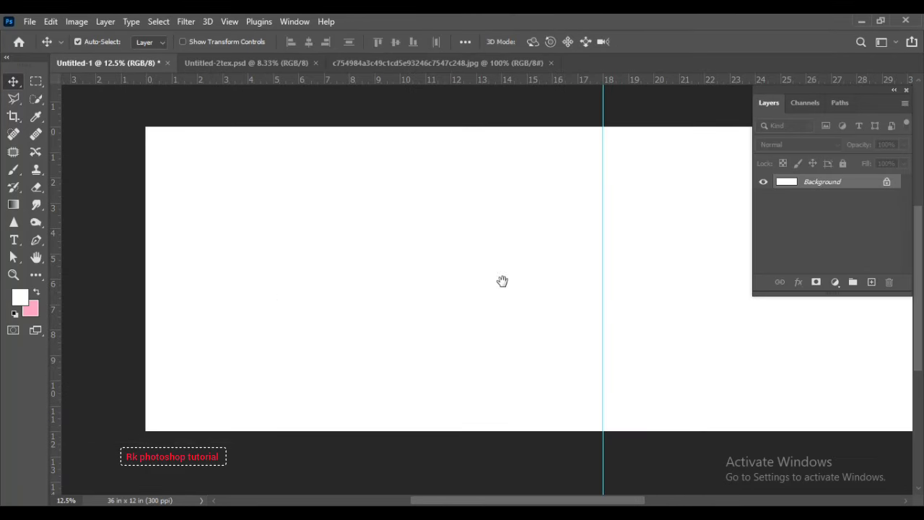
click(37, 275)
click(101, 409)
drag(199, 195, 553, 339)
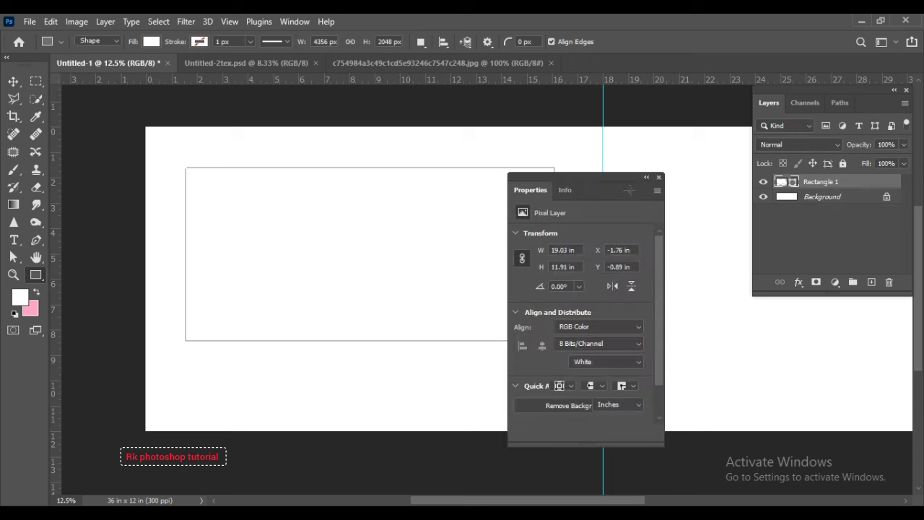
click(663, 181)
- Fill the rectangle with solid black (000000)
key(v)
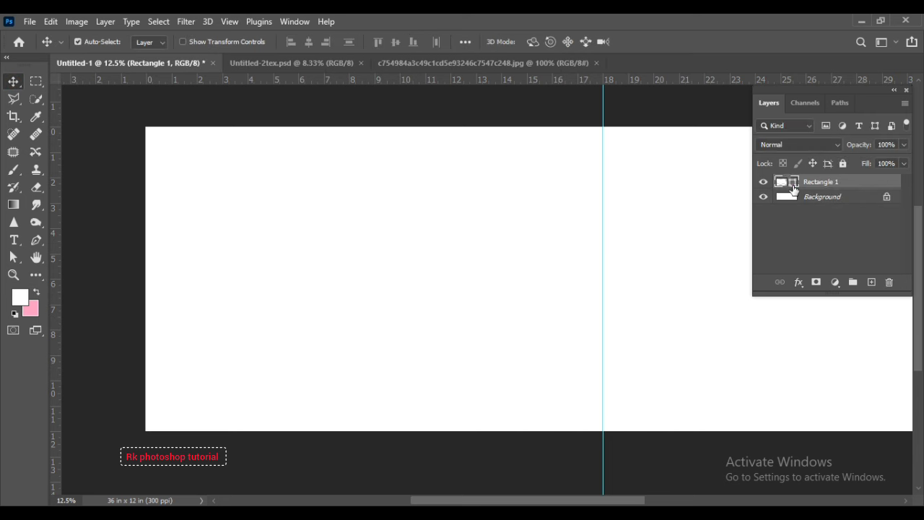
double_click(793, 189)
text(000000)
click(736, 265)
- Rotate the black rectangle to an angle and move it toward the upper left
key(ctrl+t)
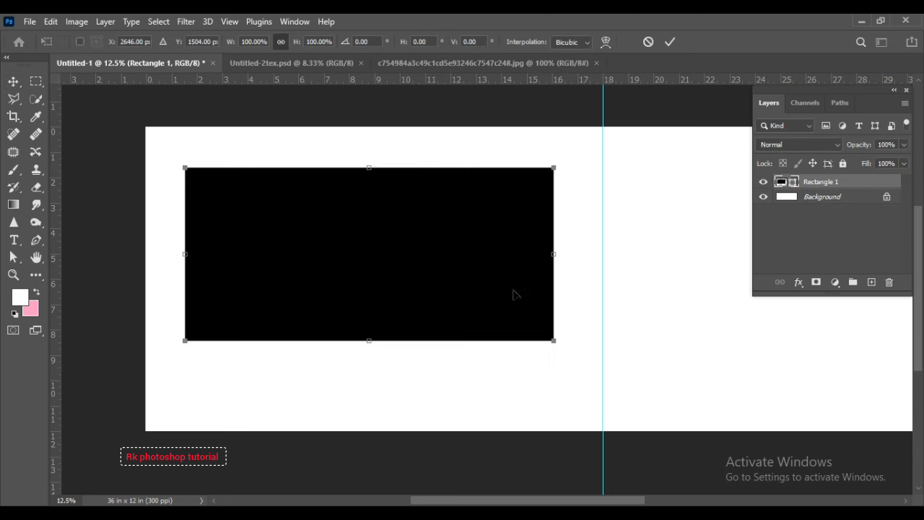
drag(569, 375, 581, 337)
drag(402, 309, 351, 288)
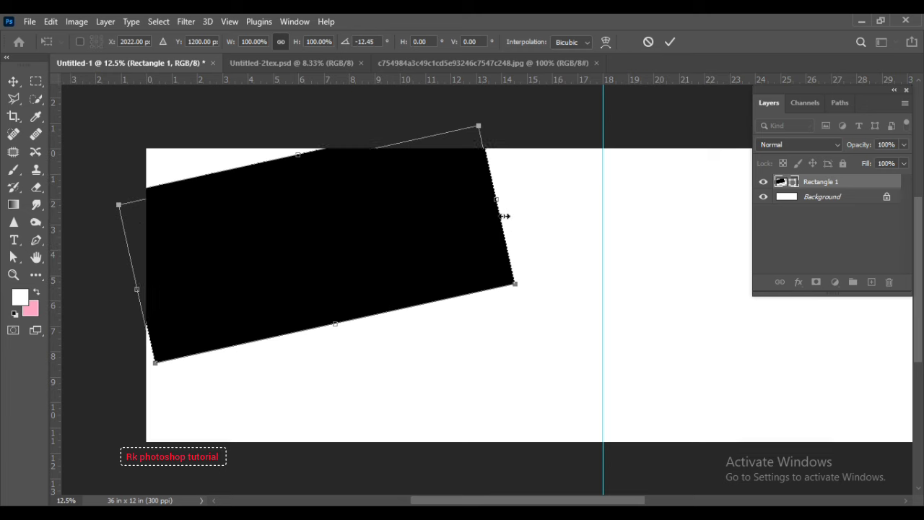
drag(504, 216, 508, 218)
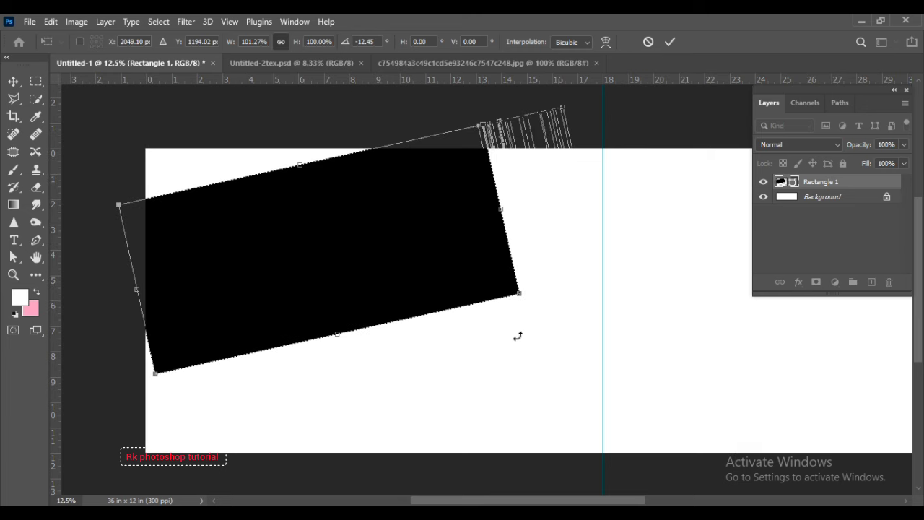
drag(518, 336, 538, 321)
key(Return)
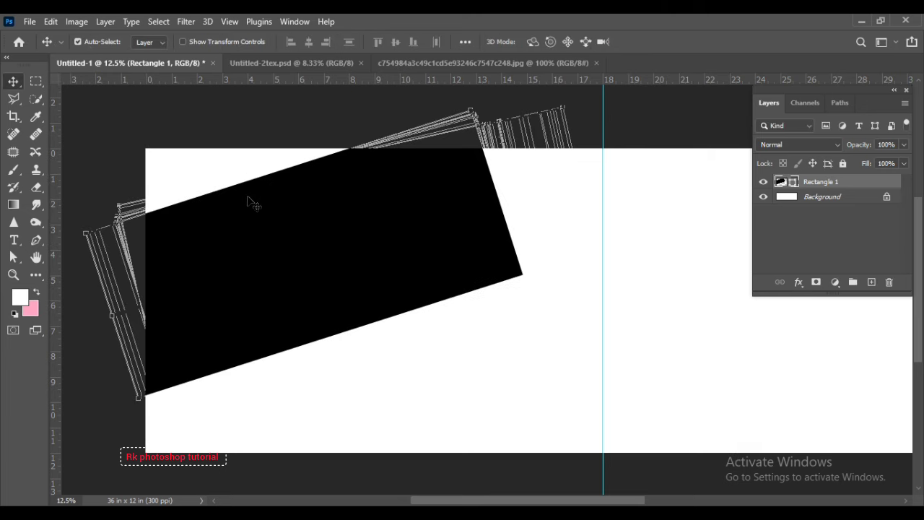
- Stretch the tilted rectangle taller by dragging its top edge upward
scroll(303, 256, down, 2)
key(ctrl+t)
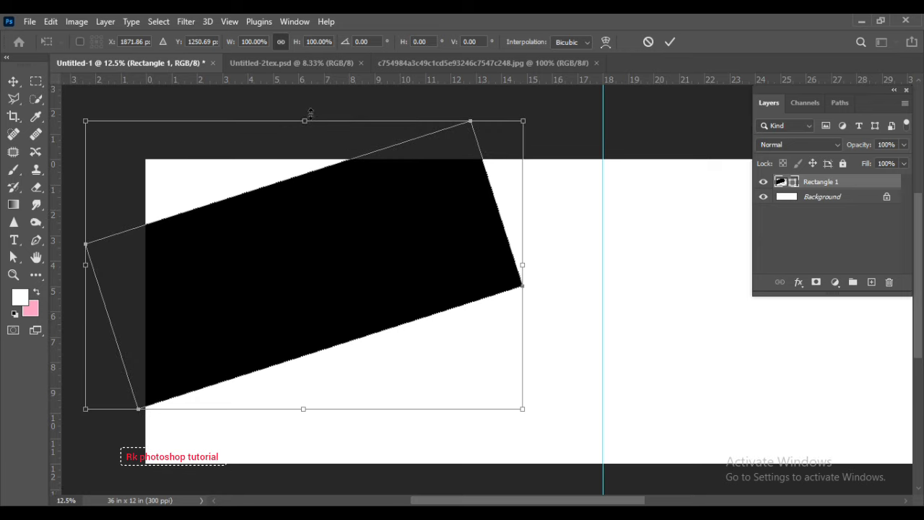
scroll(309, 114, up, 3)
drag(308, 163, 309, 113)
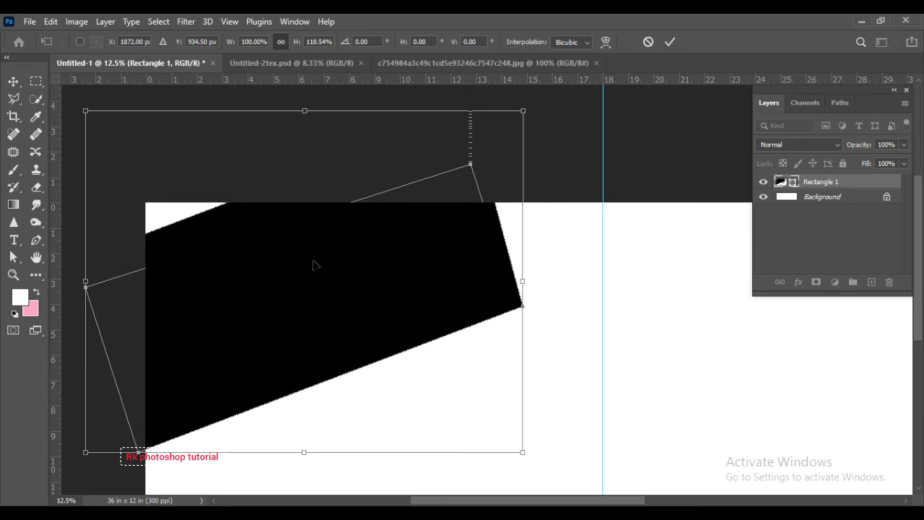
key(Return)
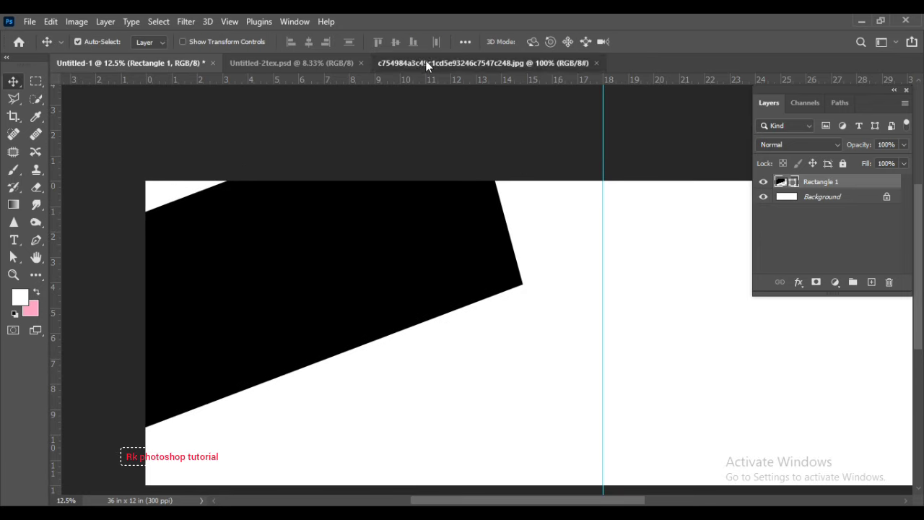
- Drag the couple photo into the Untitled-1 spread as a new layer
click(423, 63)
drag(423, 231, 345, 278)
scroll(435, 293, left, 2)
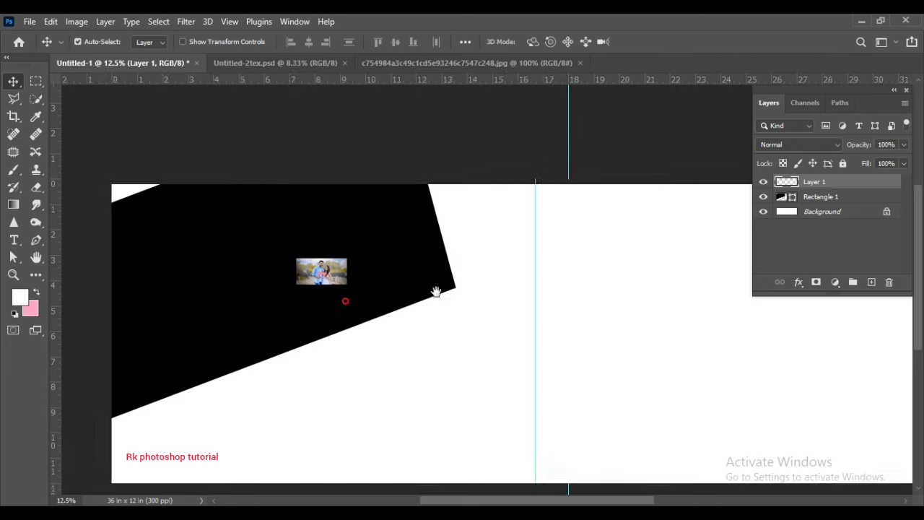
scroll(454, 296, left, 2)
- Enlarge the photo and tilt it about -17° so it sits over the black rectangle
key(ctrl+t)
drag(437, 274, 608, 336)
drag(495, 278, 440, 291)
drag(549, 404, 572, 351)
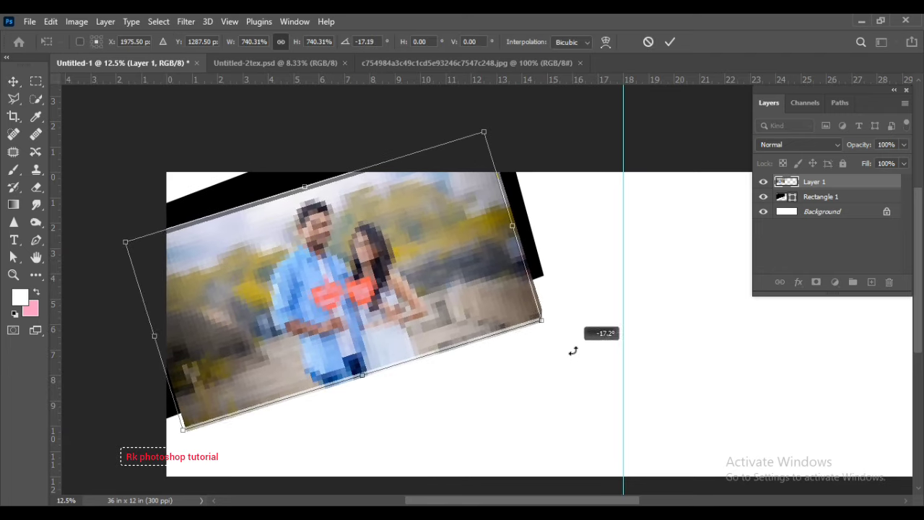
mouse_move(465, 288)
mouse_down()
mouse_move(425, 268)
mouse_move(425, 282)
mouse_up()
key(Return)
- Clip the couple photo into Rectangle 1 and place a duplicate beneath it
right_click(825, 182)
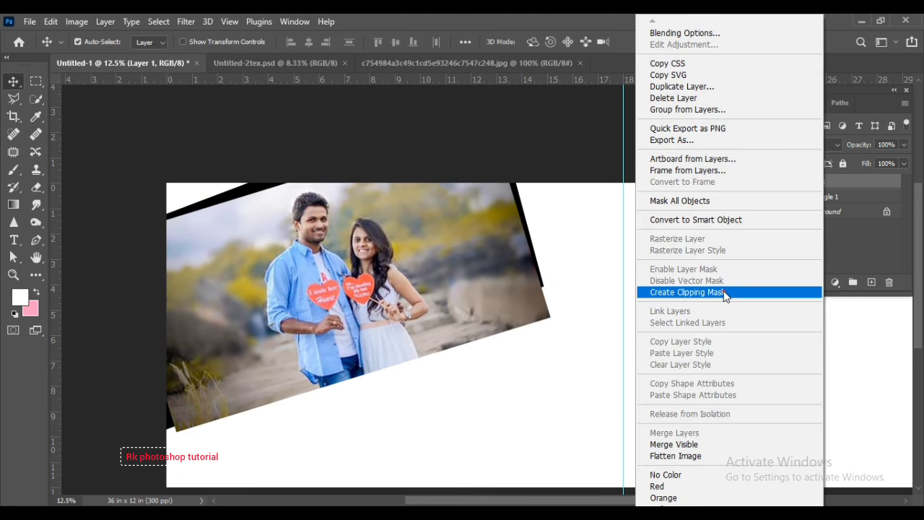
click(721, 293)
key(ctrl+j)
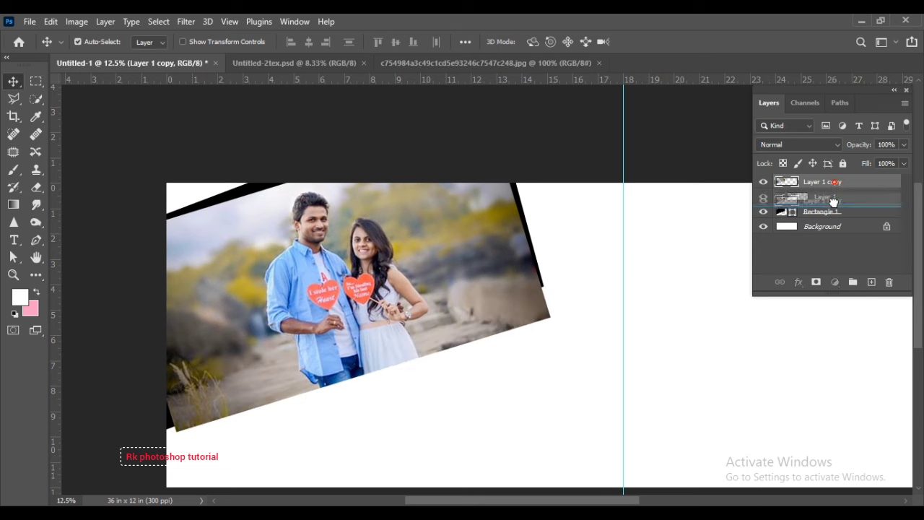
drag(830, 182, 830, 199)
- Scale the duplicate photo up to about 123% and add a layer mask to Layer 1
key(ctrl+t)
key(ctrl+minus)
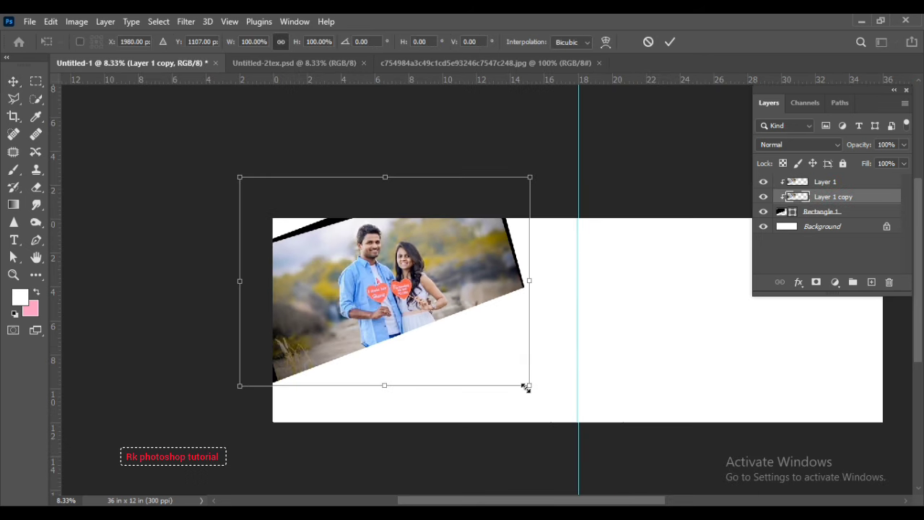
drag(526, 385, 567, 405)
key(Return)
key(ctrl+plus)
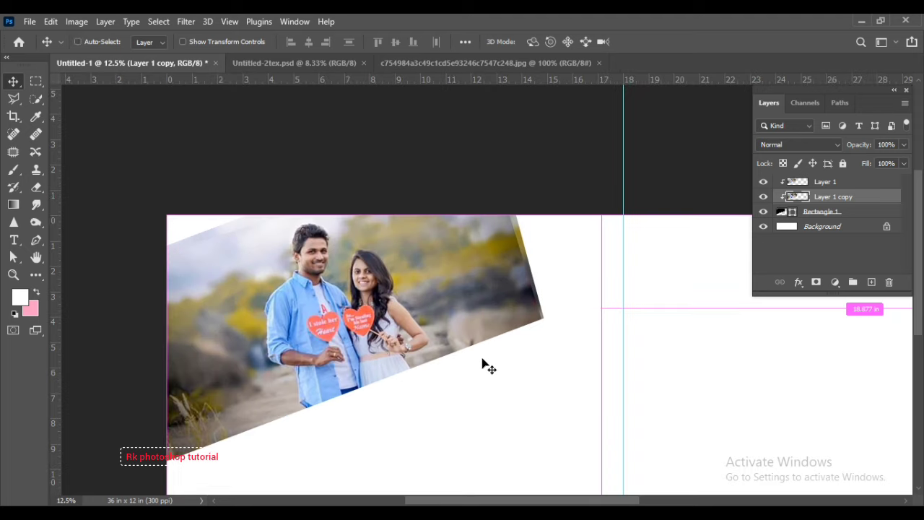
key(alt+bracketright)
click(816, 282)
- Paint black on Layer 1's mask with a 428 px brush to soften the lower-left grass
key(b)
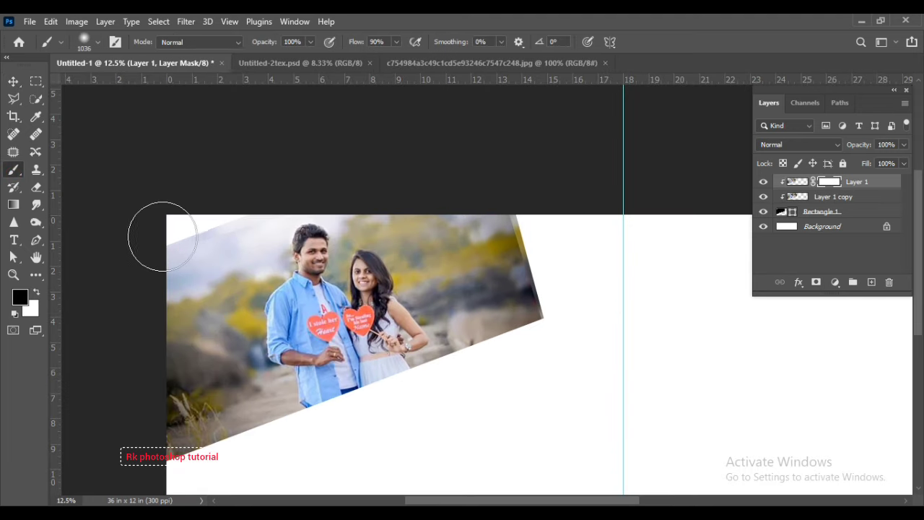
alt+right_click(199, 245)
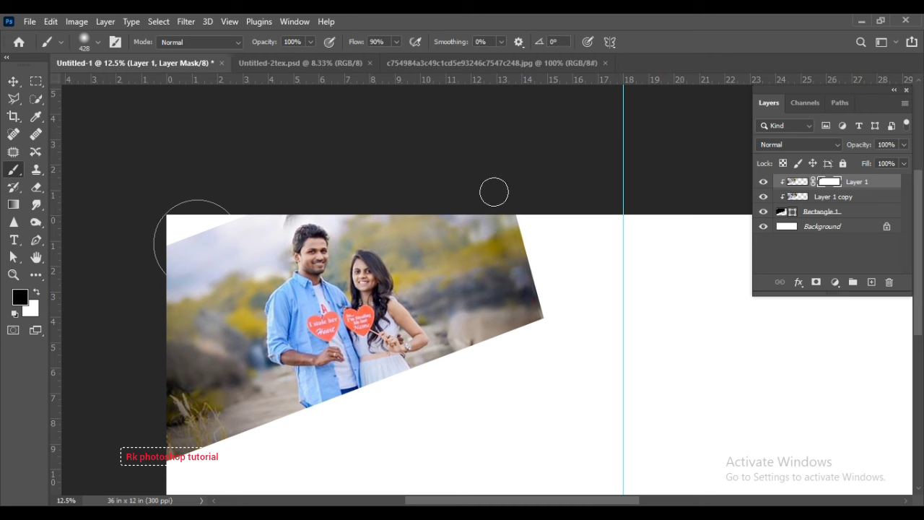
drag(219, 437, 194, 427)
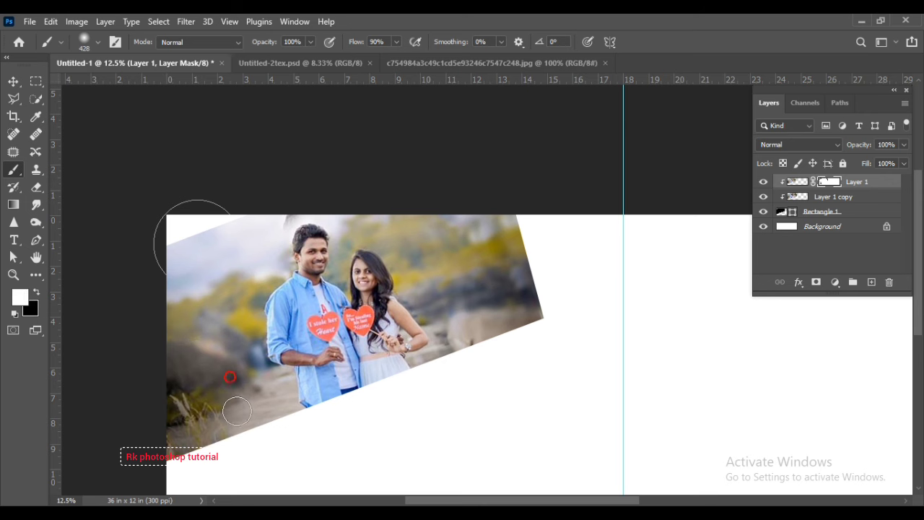
click(13, 81)
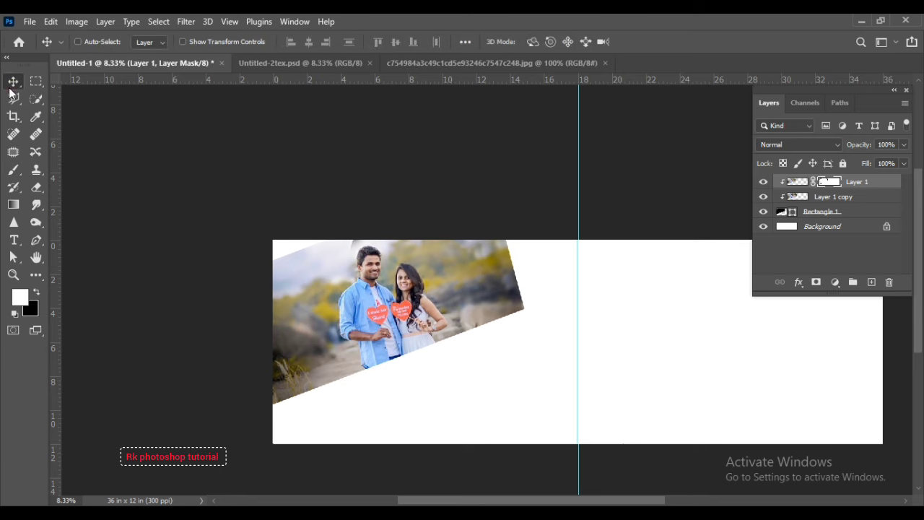
key(b)
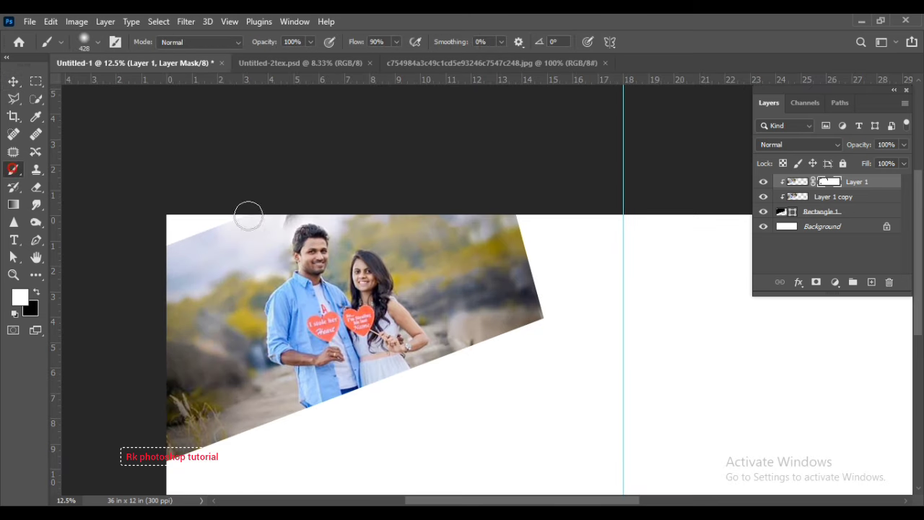
click(13, 82)
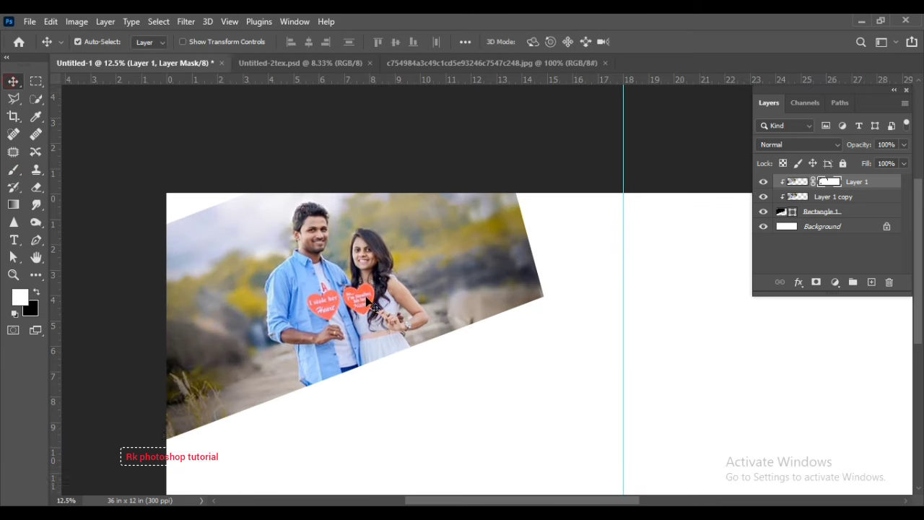
drag(426, 335, 374, 299)
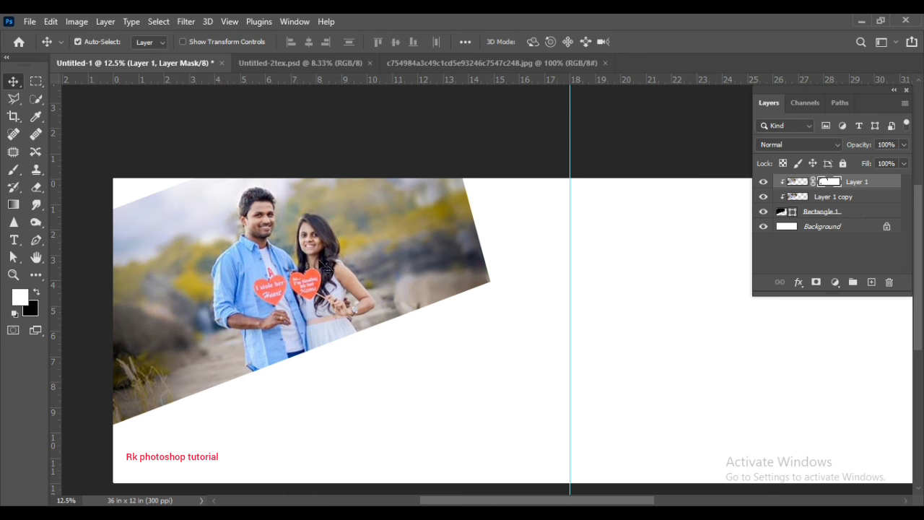
scroll(364, 287, down, 1)
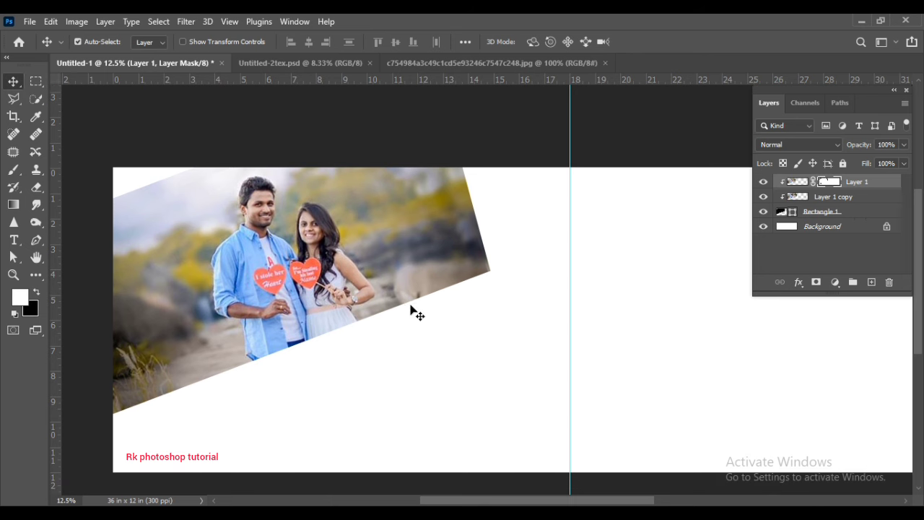
scroll(412, 309, down, 1)
- Duplicate the black rectangle and tilt the copy about 5.2° further
click(814, 215)
key(ctrl+j)
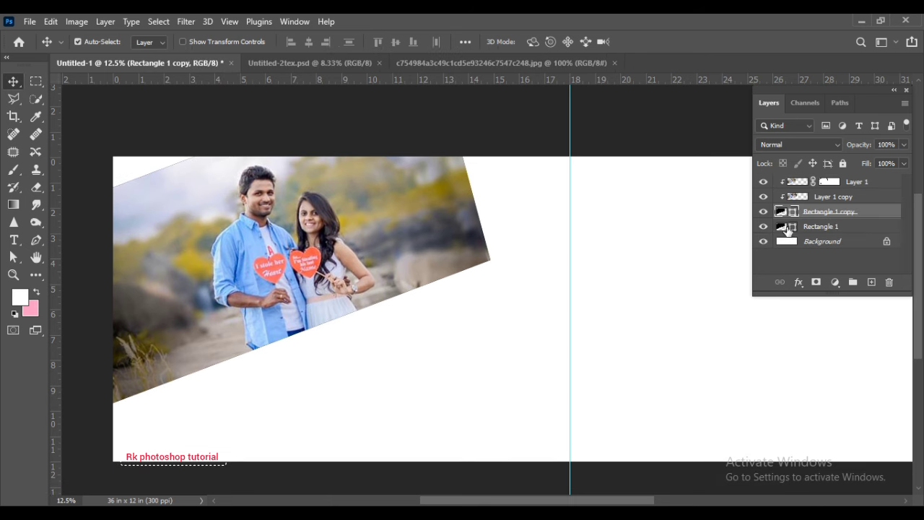
key(ctrl+t)
drag(541, 335, 535, 358)
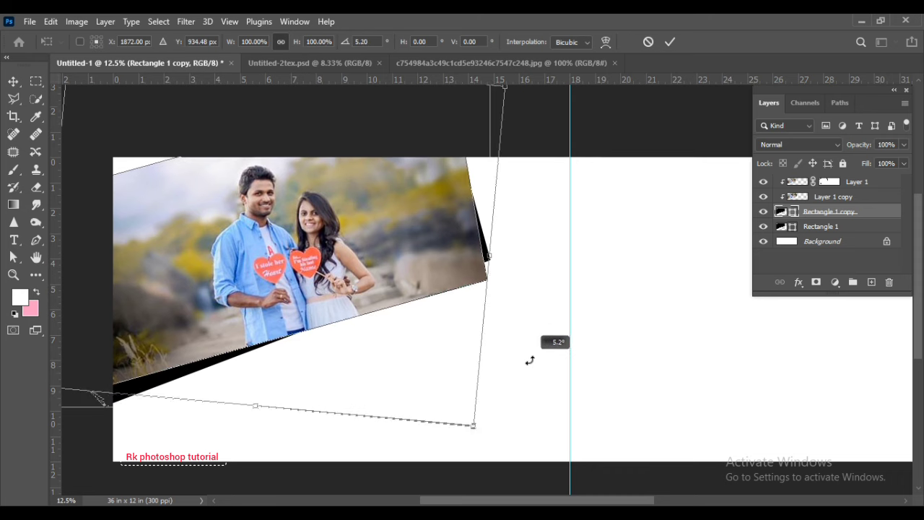
key(Return)
scroll(540, 354, down, 1)
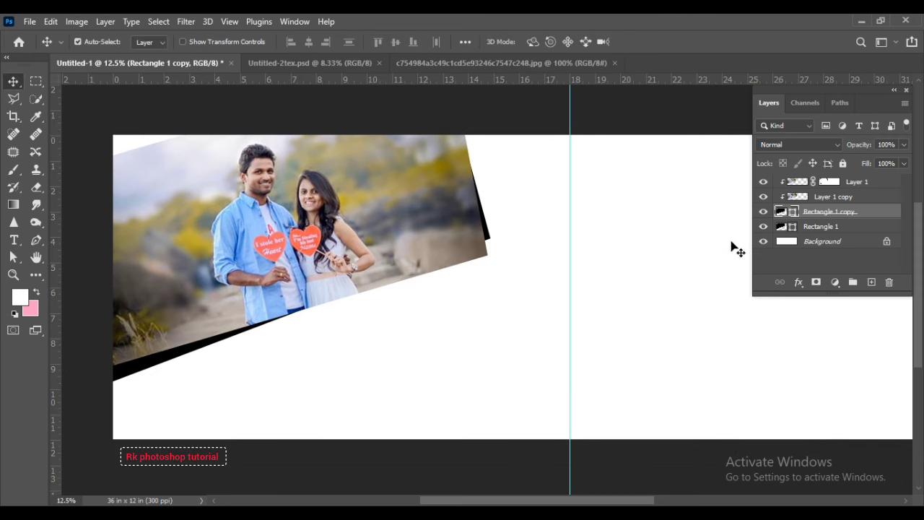
- Recolour Rectangle 1 to light cream #faeebe
double_click(781, 227)
click(431, 175)
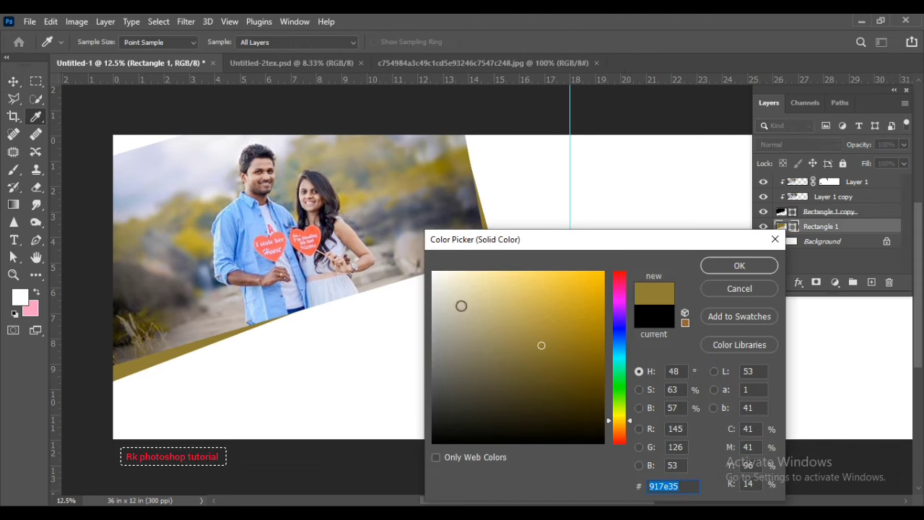
click(472, 282)
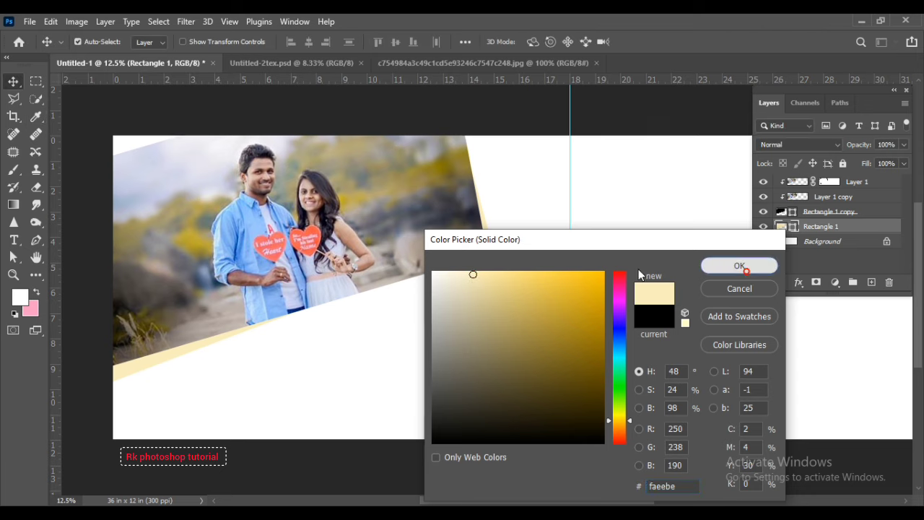
click(739, 266)
click(845, 183)
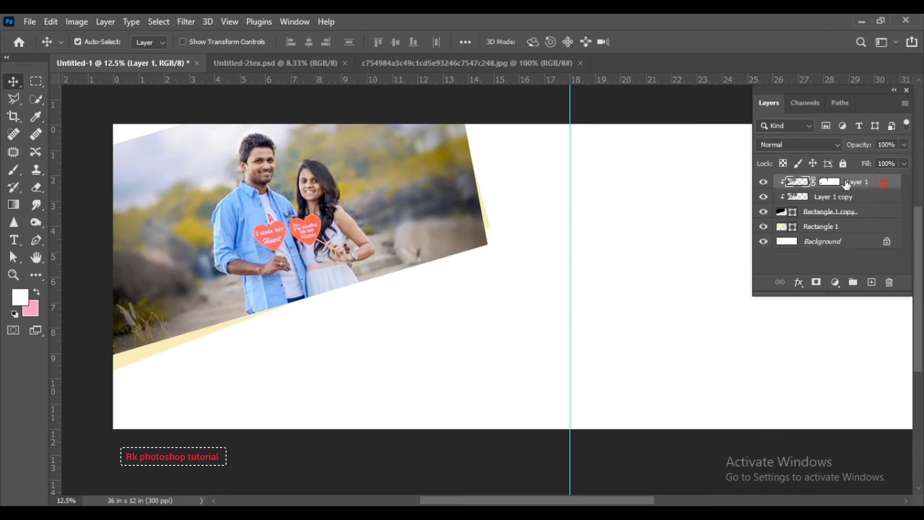
click(247, 62)
- Drag the 'Congratulations on your union!' caption into the spread and rotate it along the photo's lower edge
drag(445, 246, 332, 230)
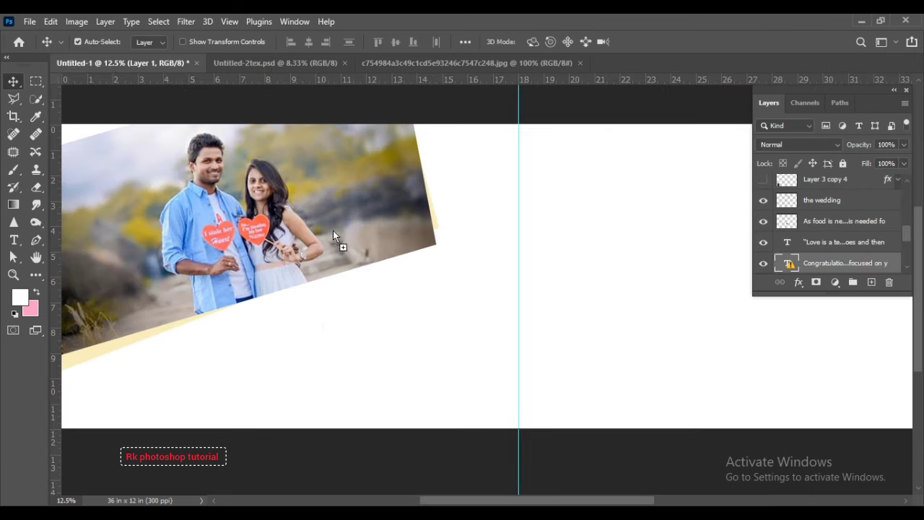
key(ctrl+t)
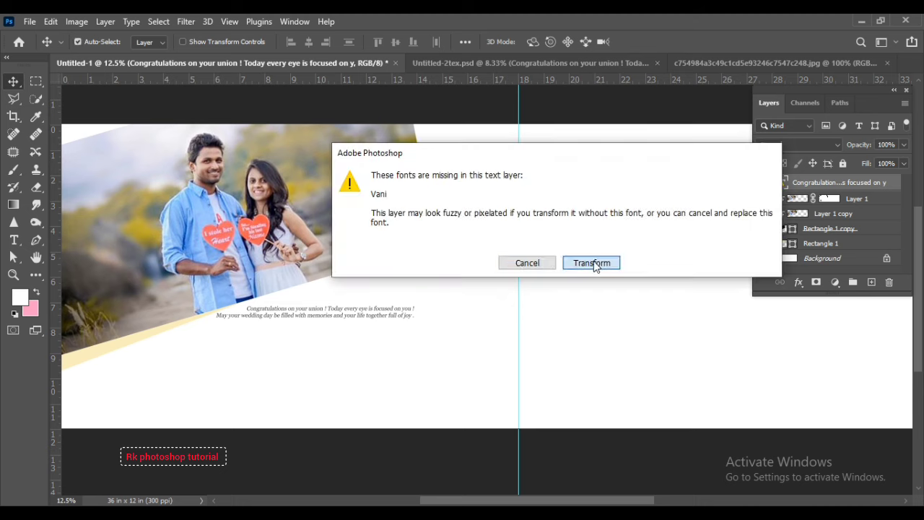
click(592, 262)
drag(426, 346, 433, 311)
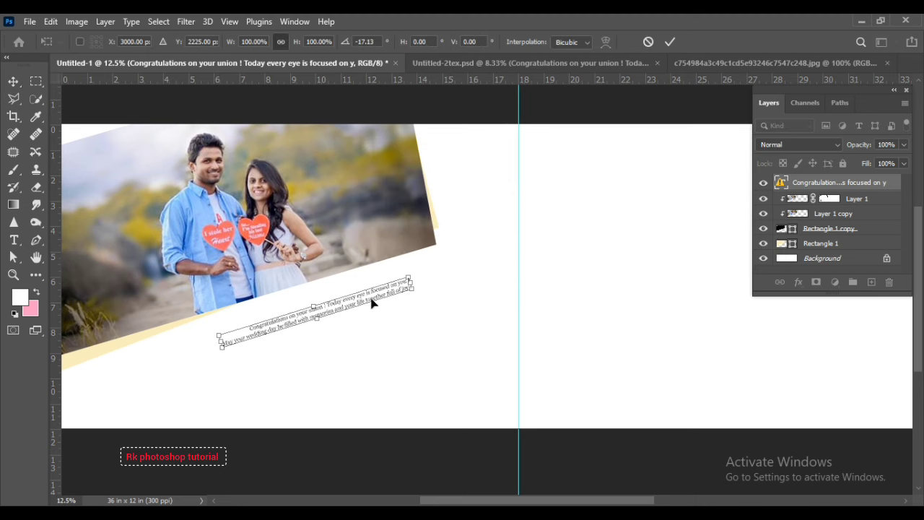
drag(368, 298, 371, 282)
drag(439, 283, 394, 269)
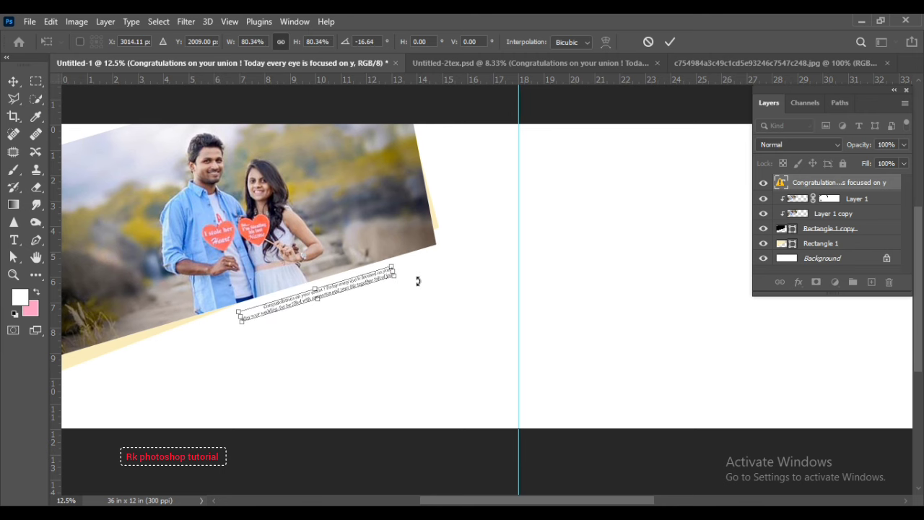
key(Return)
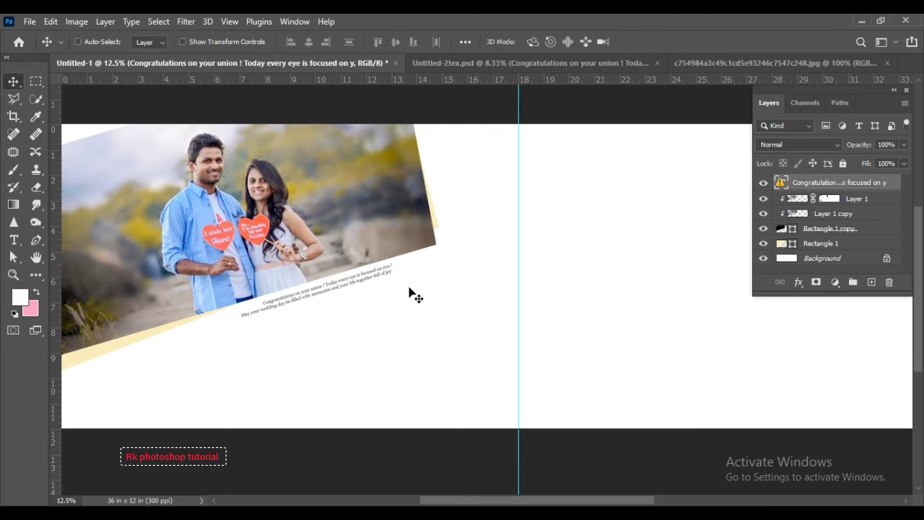
- Fine-tune the caption's tilt with two more slight rotations
key(ctrl+t)
click(591, 262)
drag(434, 291, 436, 289)
key(Return)
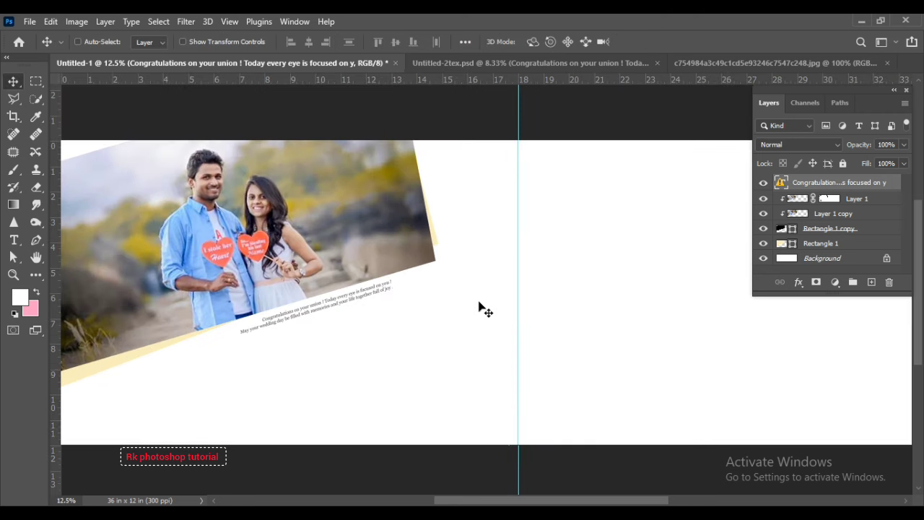
key(ctrl+t)
click(583, 266)
drag(442, 315, 442, 314)
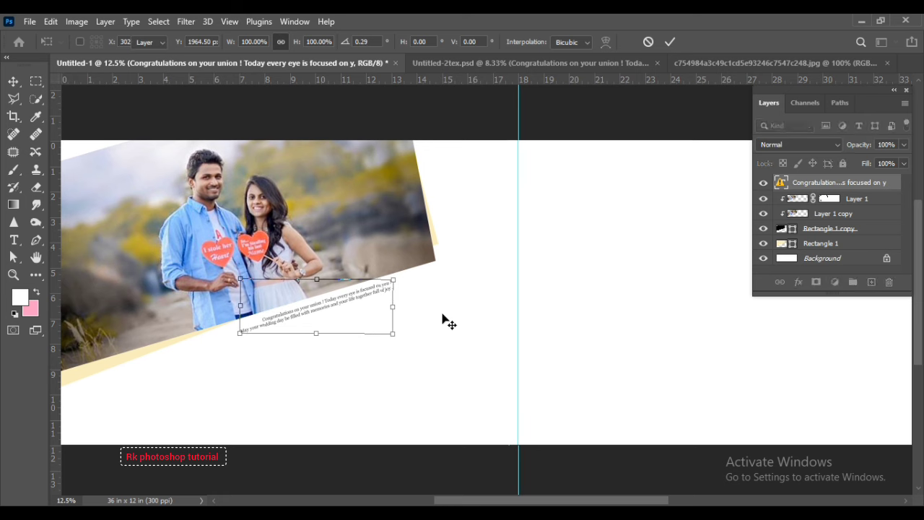
key(Return)
key(ctrl+minus)
key(ctrl+plus)
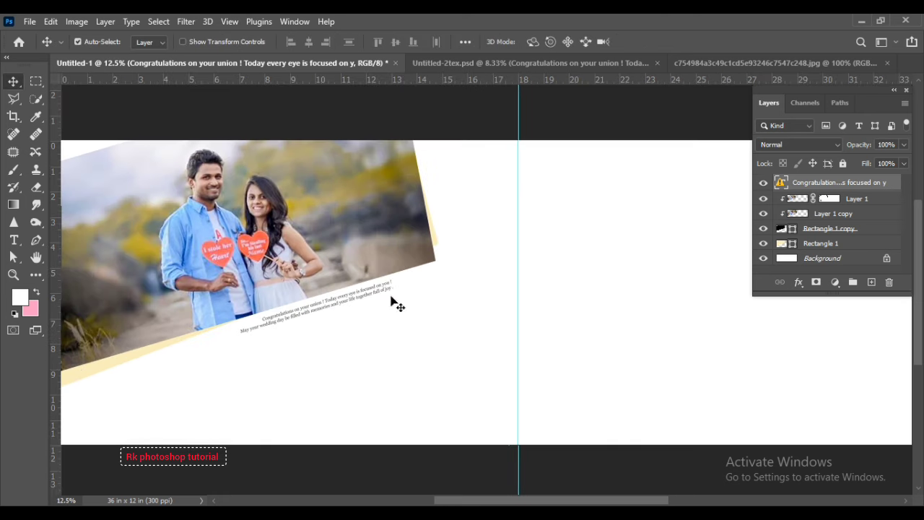
scroll(392, 305, left, 3)
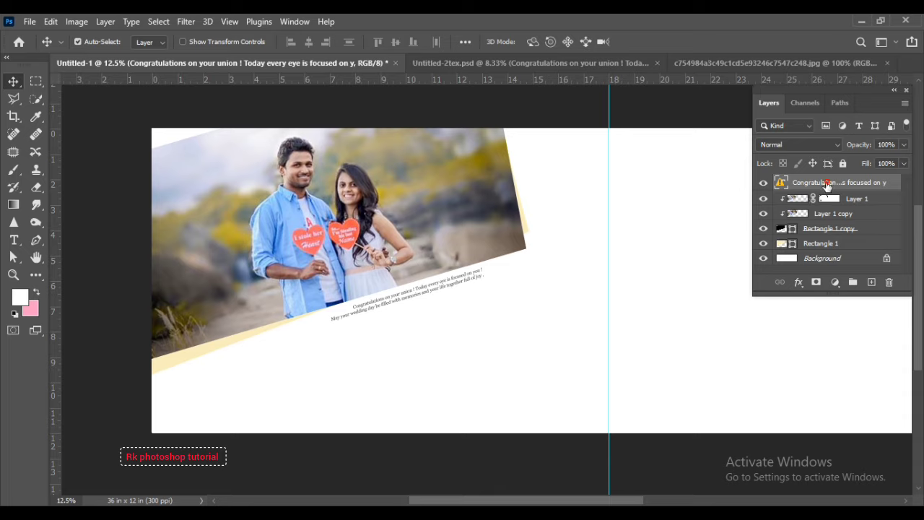
- Bring the seated beach couple photo from File Explorer into the Untitled-1 spread
key(alt+Tab)
scroll(550, 343, down, 2)
scroll(550, 343, up, 2)
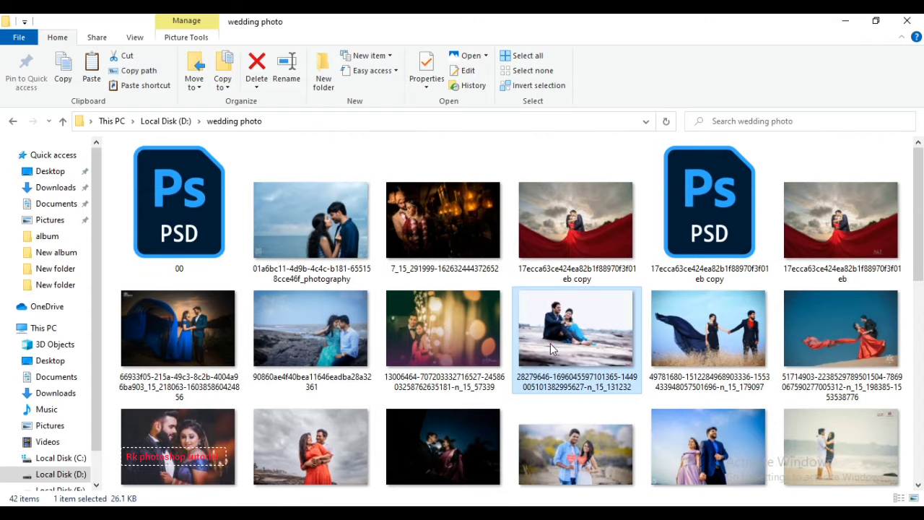
mouse_move(550, 343)
mouse_down()
mouse_move(511, 433)
mouse_move(398, 22)
mouse_up()
click(478, 63)
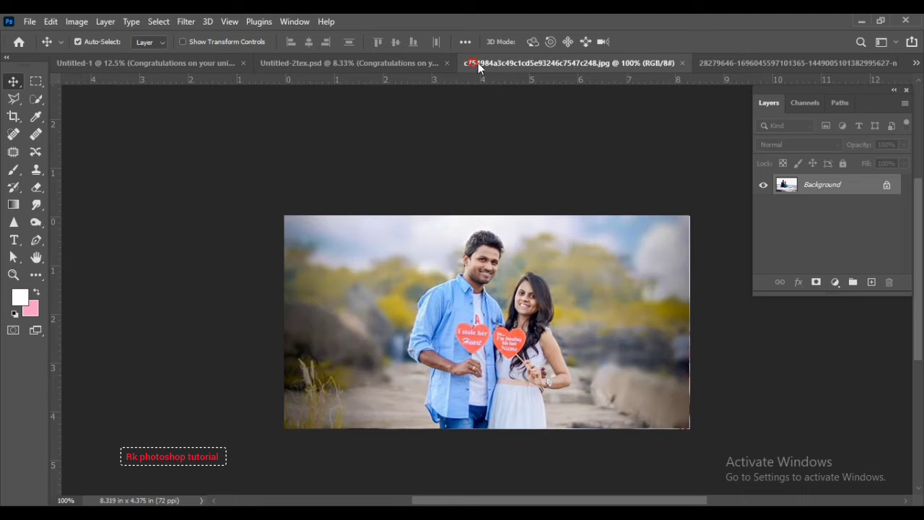
click(683, 62)
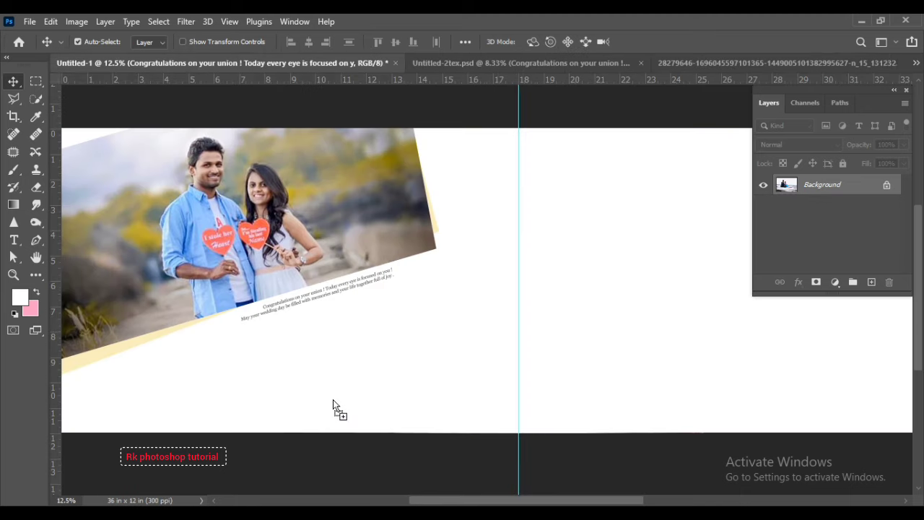
drag(201, 66, 333, 400)
- Enlarge Layer 2, move it below the stripe layers and shift it left
key(ctrl+t)
drag(374, 361, 501, 314)
key(Return)
scroll(571, 323, down, 1)
scroll(570, 322, up, 1)
scroll(515, 288, left, 3)
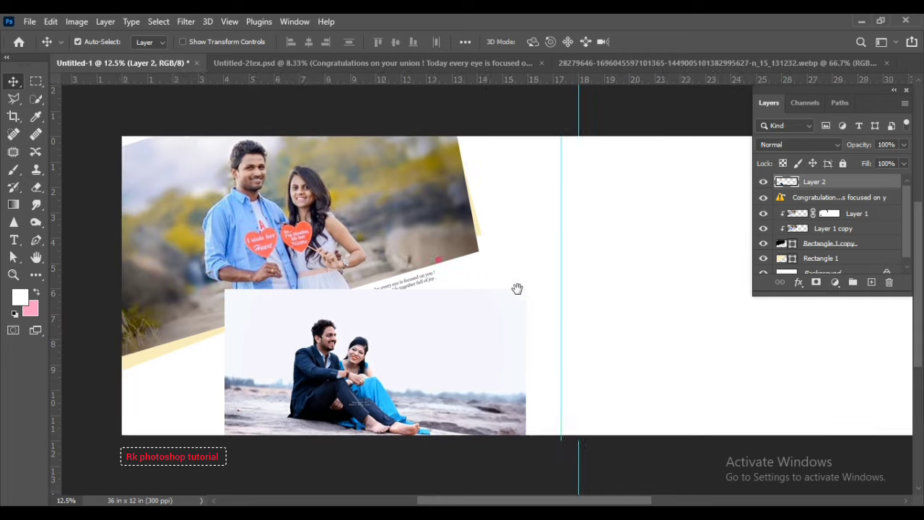
drag(870, 184, 852, 268)
drag(540, 372, 455, 398)
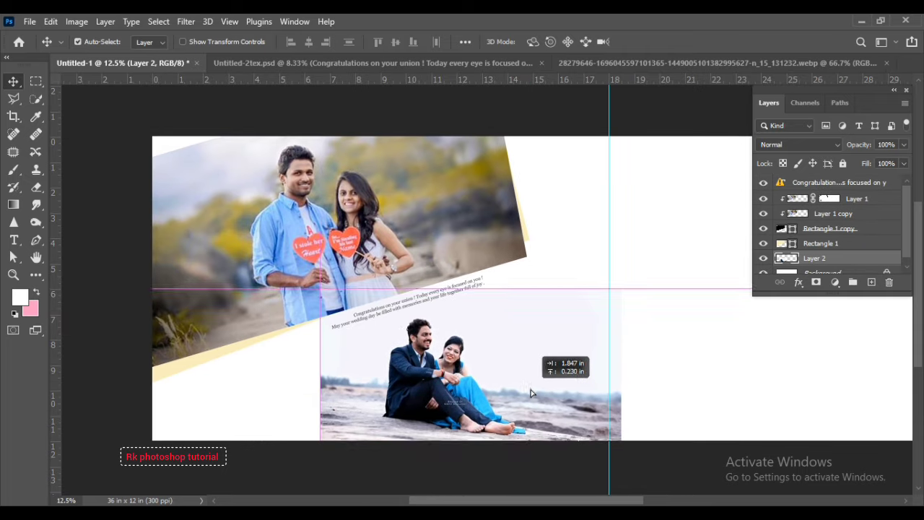
drag(455, 397, 436, 397)
- Shrink the seated couple photo to about 92% and nudge it left
key(ctrl+t)
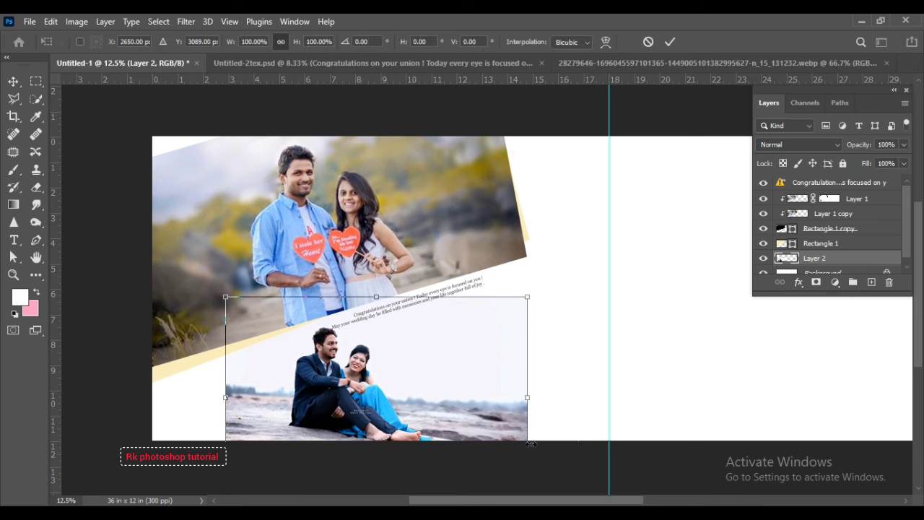
drag(529, 297, 515, 303)
drag(470, 372, 455, 374)
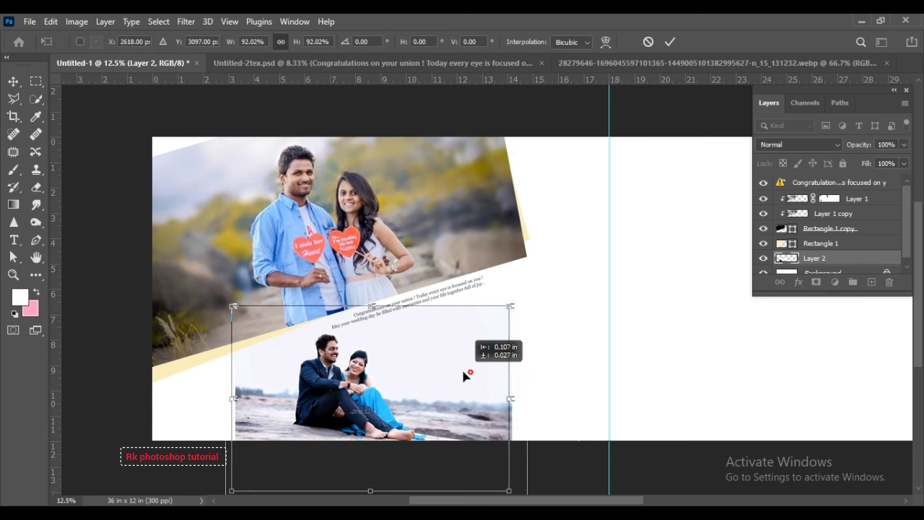
key(Return)
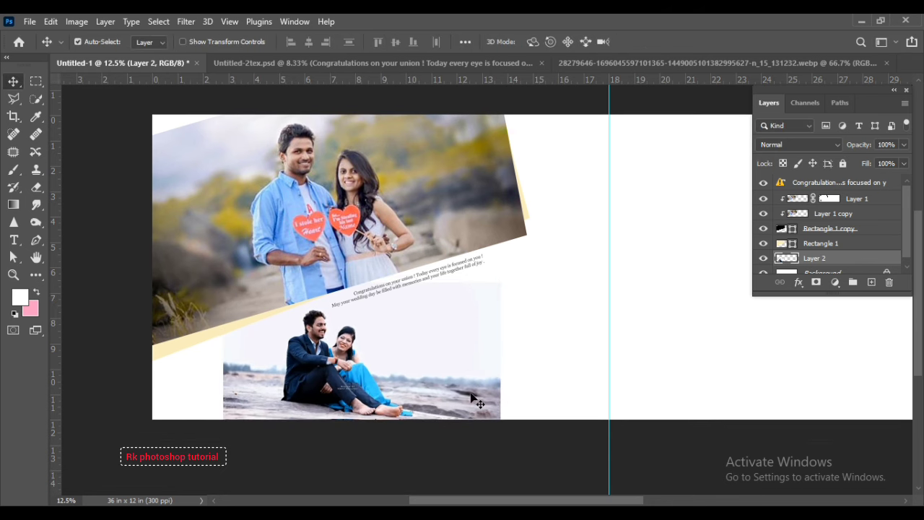
- Add a pale lavender rectangle, sampled from the lower photo, covering the left page above Background
click(38, 82)
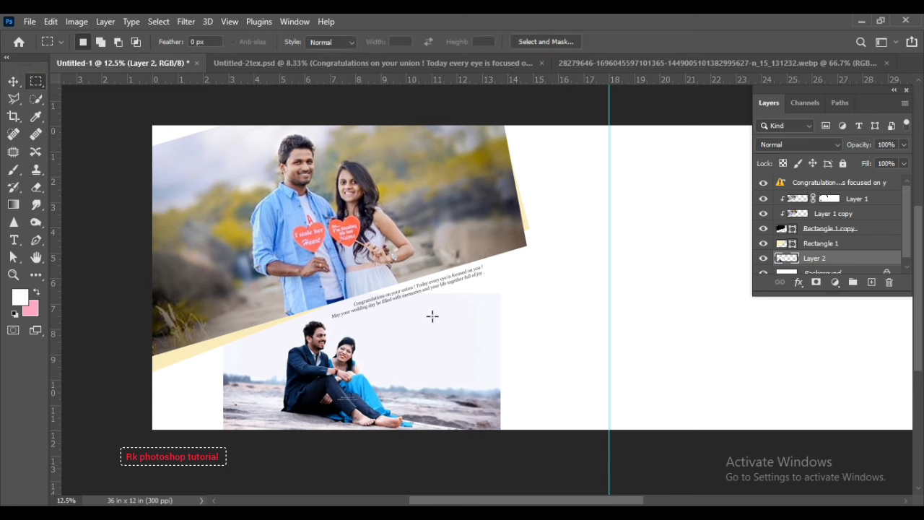
click(13, 82)
click(823, 271)
key(u)
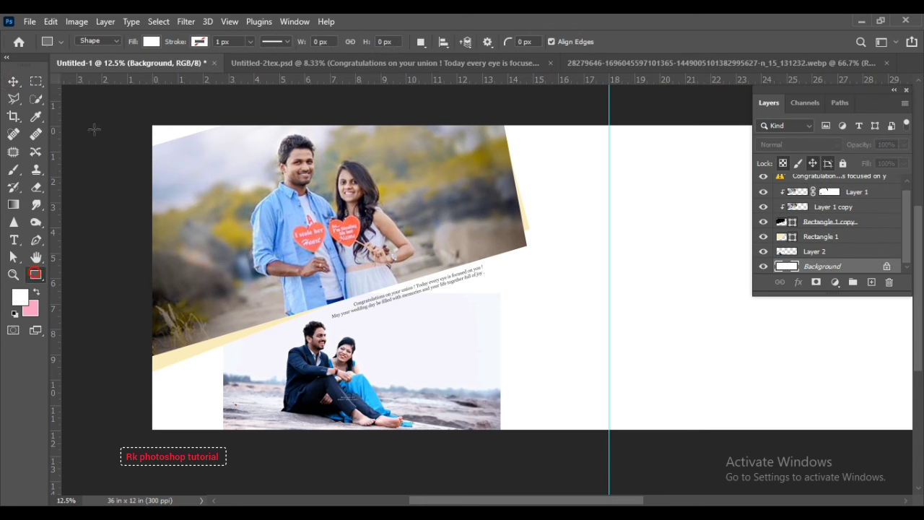
mouse_move(146, 113)
mouse_down()
mouse_move(375, 339)
mouse_move(609, 439)
mouse_up()
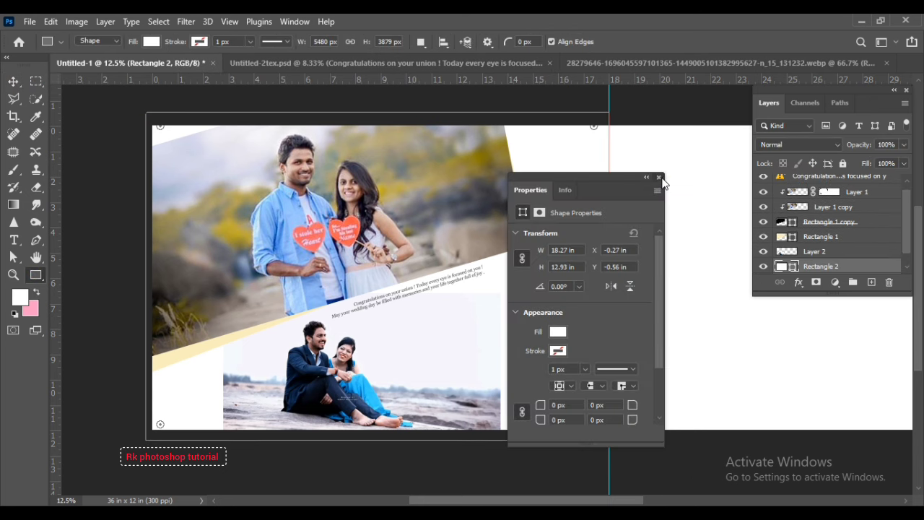
click(659, 177)
key(v)
scroll(682, 195, up, 1)
double_click(792, 268)
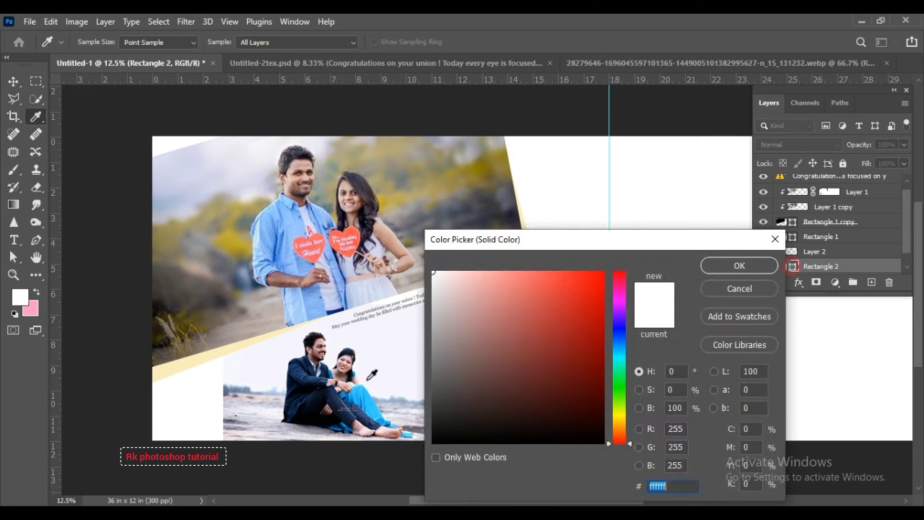
click(402, 337)
click(729, 264)
- Give Layer 2 a Hide All mask that conceals the seated photo
click(235, 186)
click(105, 21)
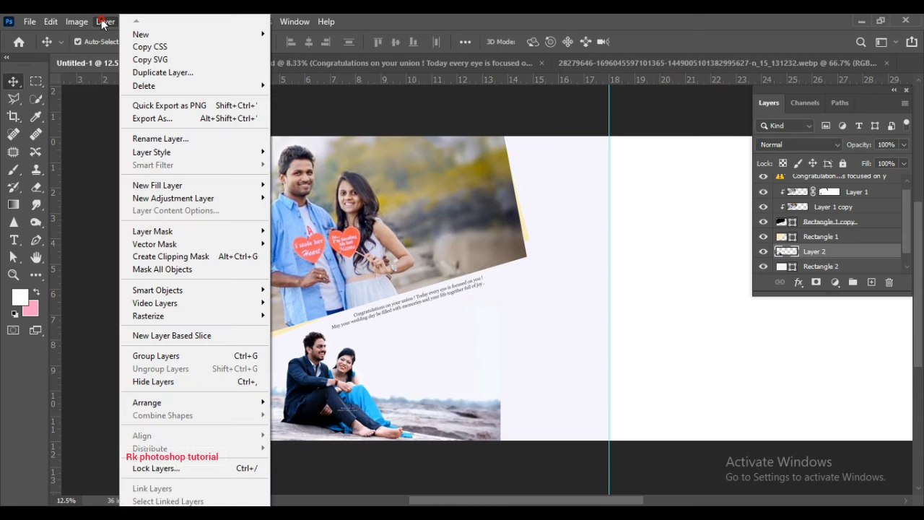
click(296, 245)
- Paint the seated couple back into view on Layer 2's mask with a large brush
key(b)
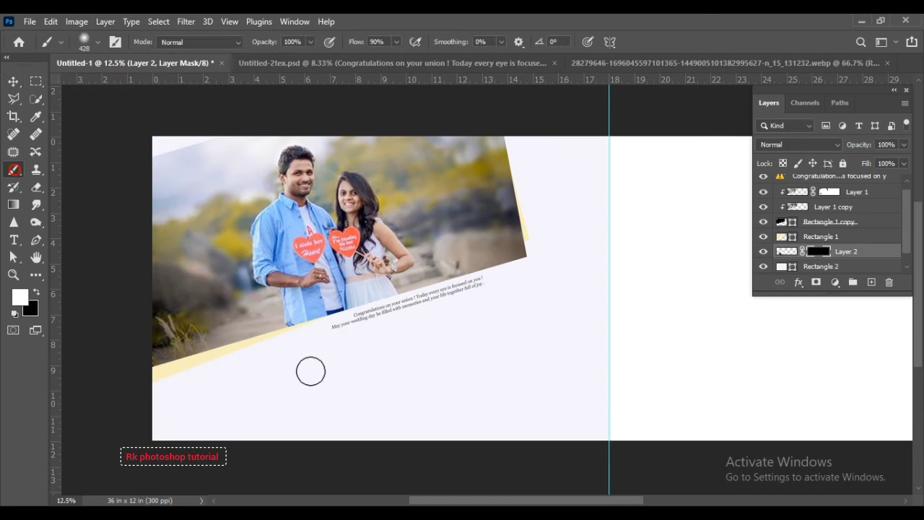
key(bracketright)
key(bracketright)
key(bracketright)
mouse_move(350, 392)
mouse_down()
mouse_move(351, 371)
mouse_move(330, 381)
mouse_move(376, 394)
mouse_move(330, 392)
mouse_move(330, 361)
mouse_up()
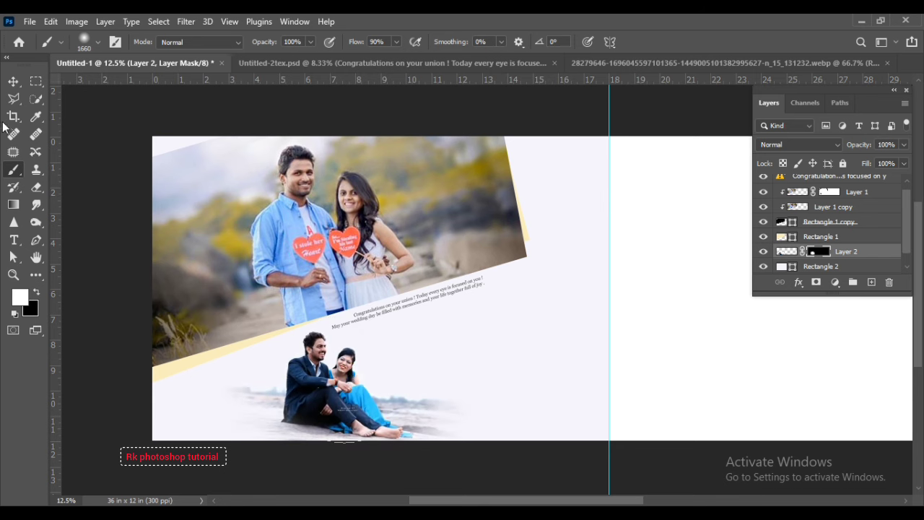
key(v)
- Duplicate the masked layer, remove the original's mask and enlarge that lower photo
key(ctrl+j)
click(817, 267)
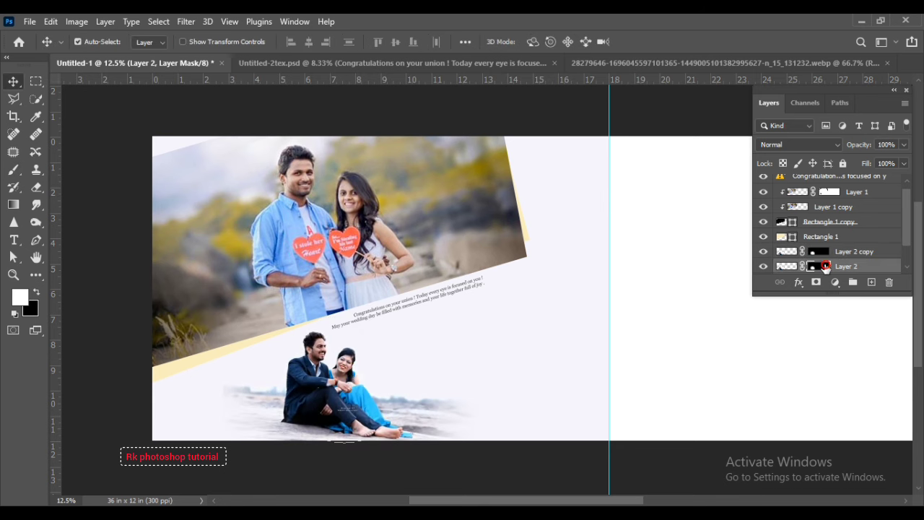
right_click(818, 266)
click(830, 286)
key(ctrl+t)
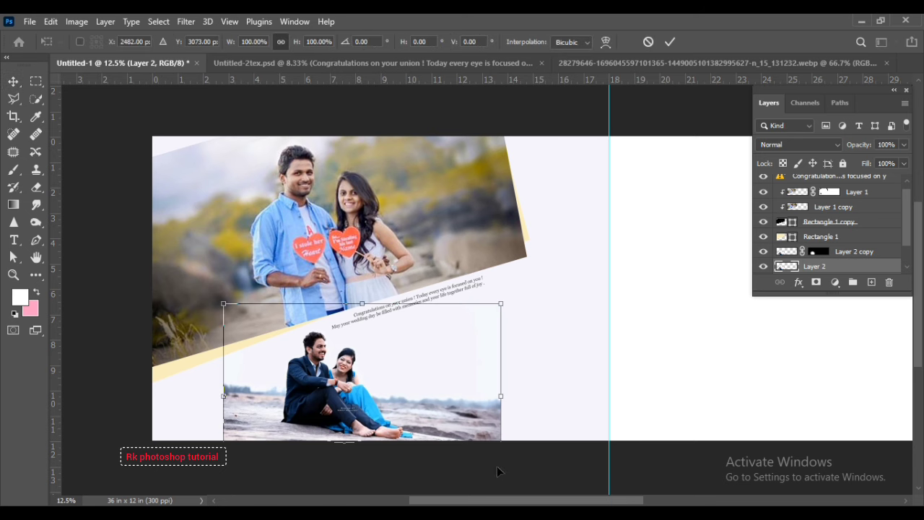
drag(503, 303, 555, 298)
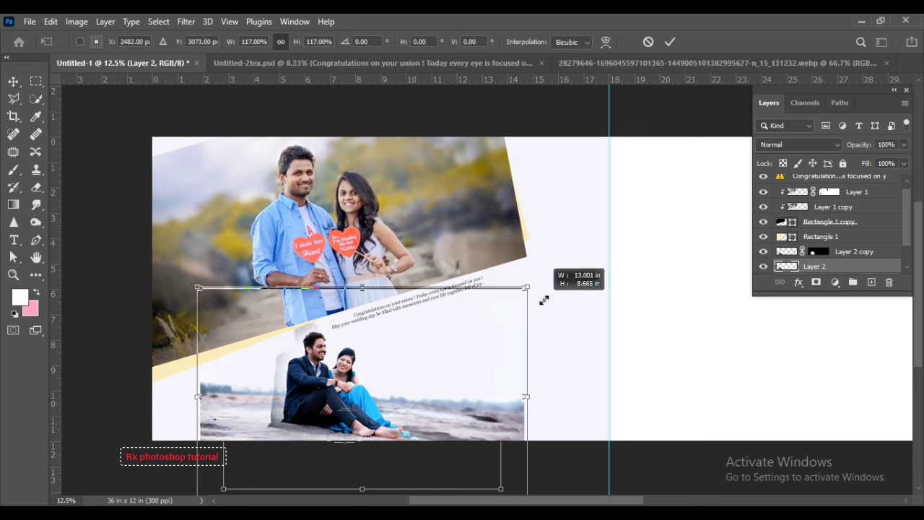
key(Return)
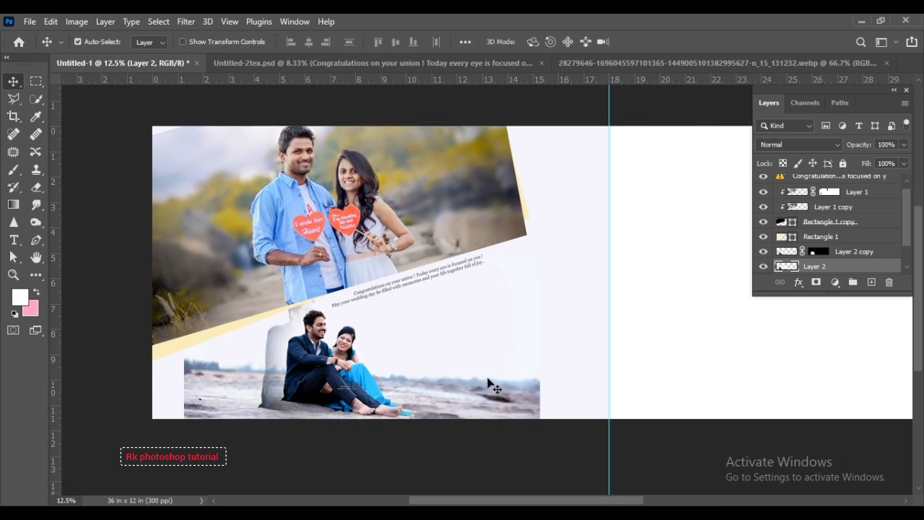
- Paint on the lower photo's mask to blend the area around the seated couple
click(814, 255)
key(b)
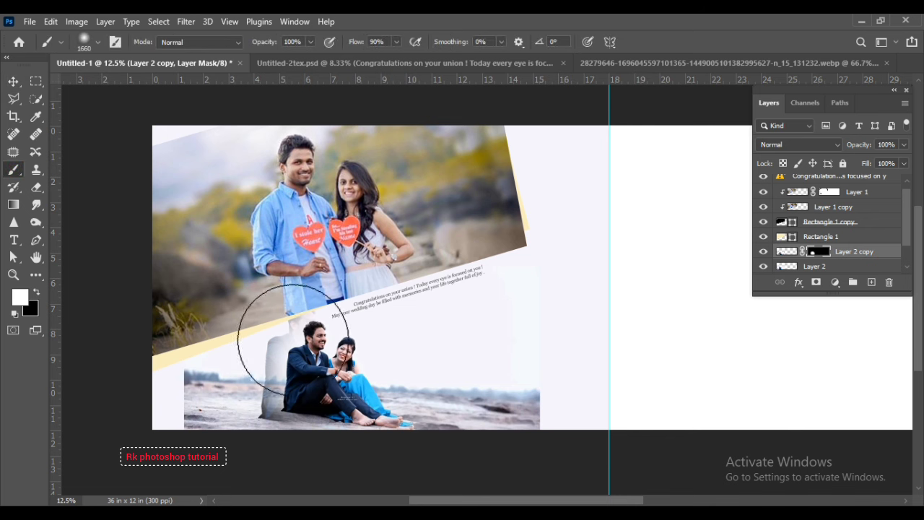
mouse_move(292, 373)
mouse_down()
mouse_move(268, 374)
mouse_move(392, 350)
mouse_move(333, 358)
mouse_up()
key(bracketleft)
key(bracketleft)
key(bracketleft)
key(x)
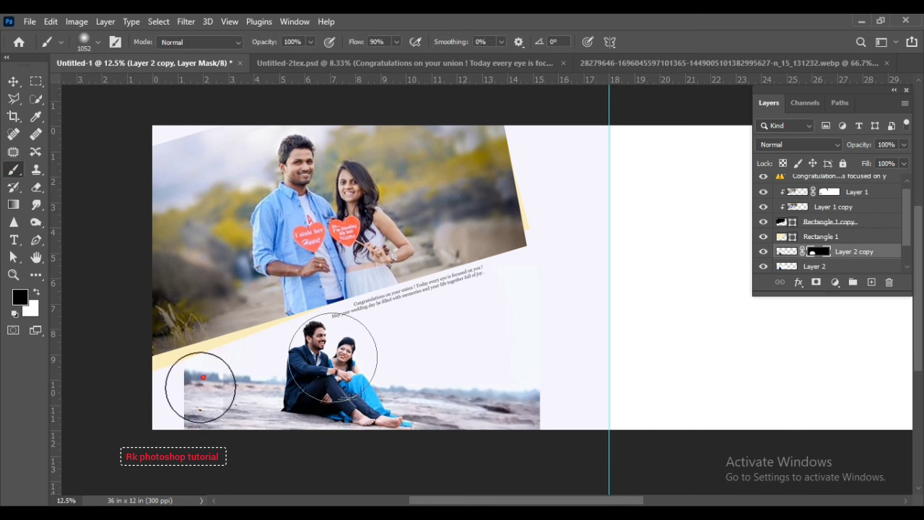
key(v)
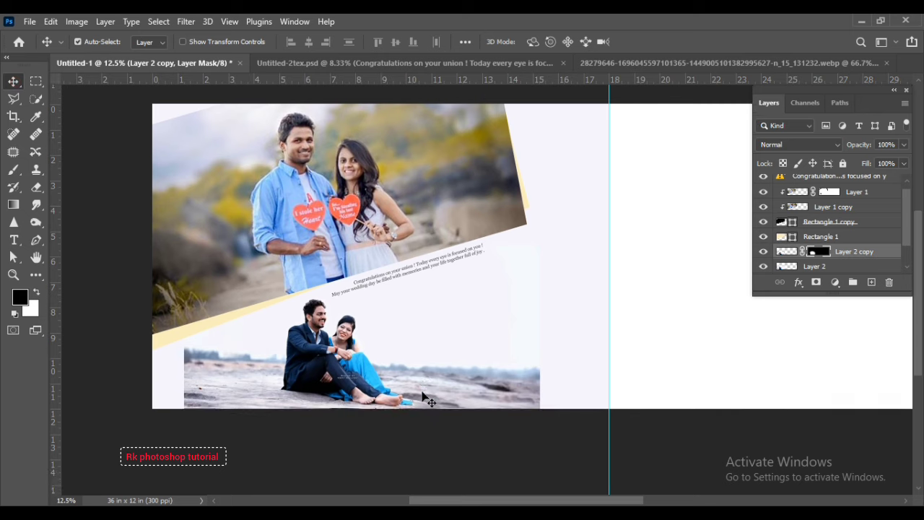
- Draw a rectangular selection over the right part of the lower photo, nudged slightly left
key(m)
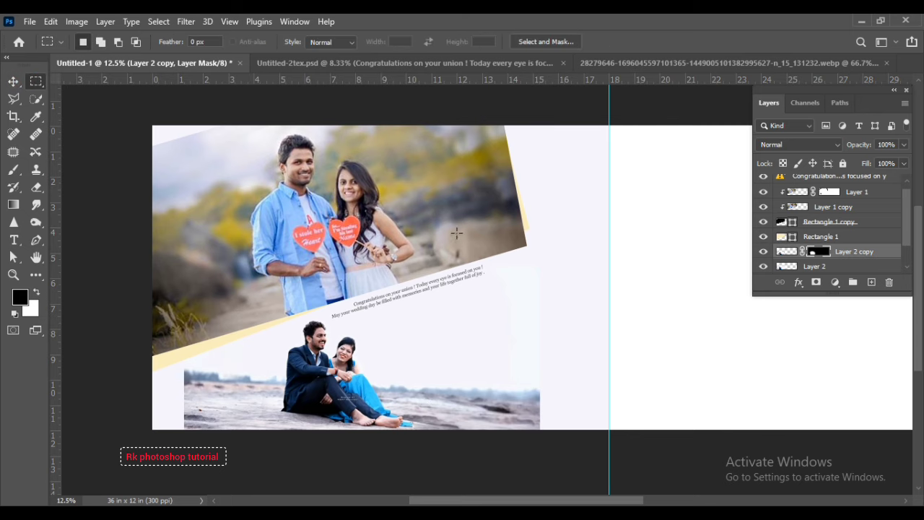
drag(456, 232, 609, 471)
key(shift+Left)
- Copy the selected seated-couple area onto a new layer and apply a transform
key(ctrl+j)
key(ctrl+t)
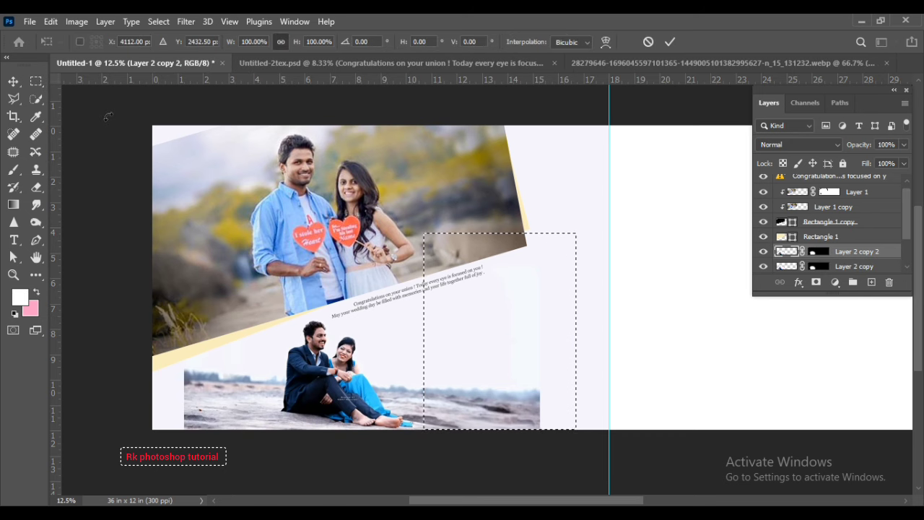
scroll(404, 320, up, 1)
key(Return)
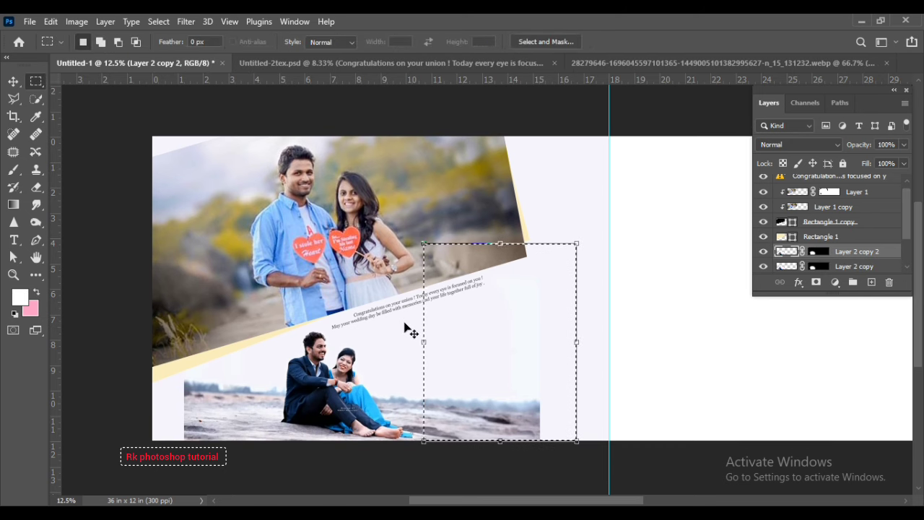
key(ctrl+d)
key(v)
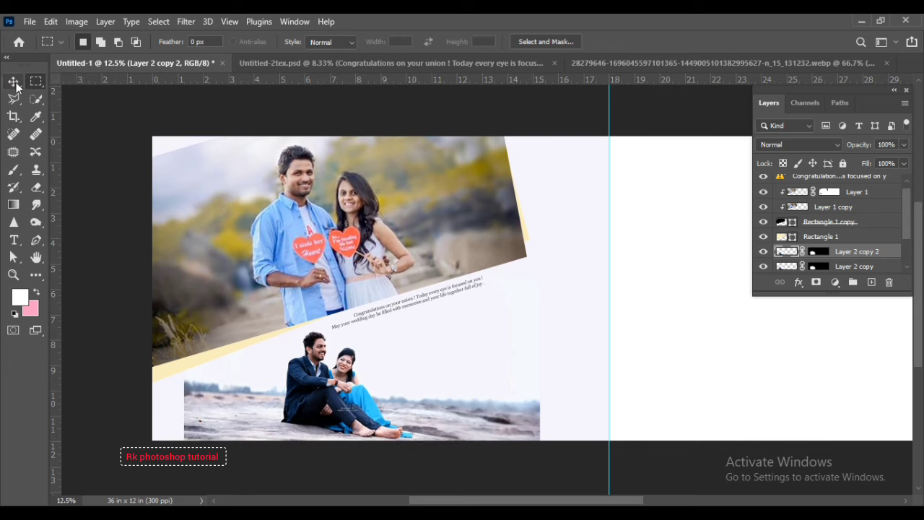
key(ctrl+t)
key(Return)
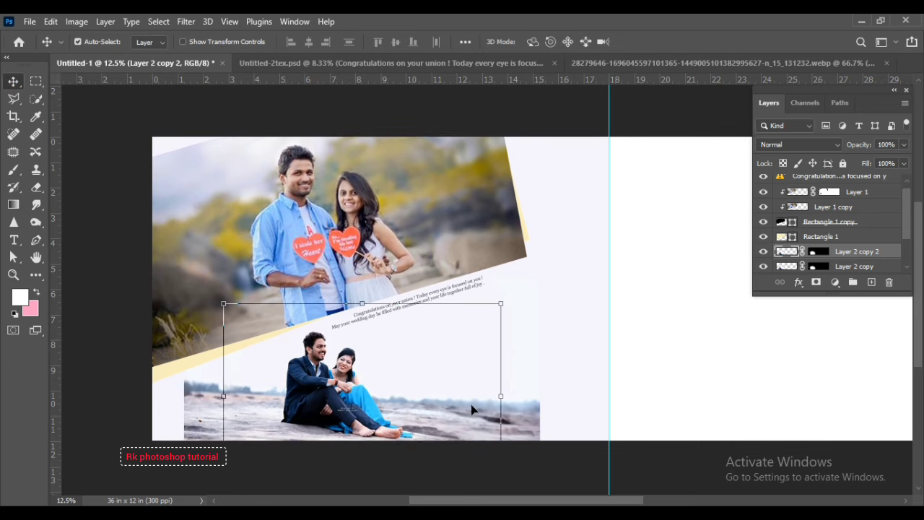
scroll(765, 264, down, 1)
- Compare layer visibility and remove the leftover Layer 2 photo layer
click(763, 265)
click(763, 264)
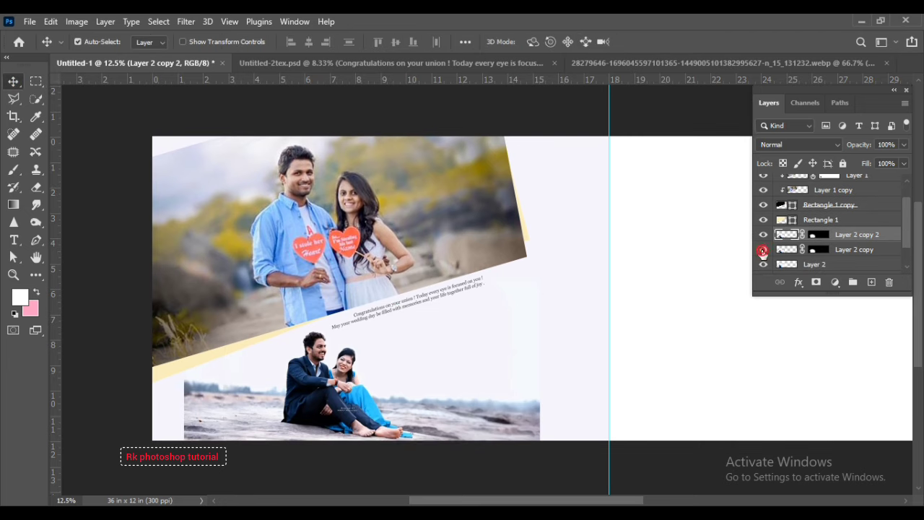
click(763, 250)
click(762, 250)
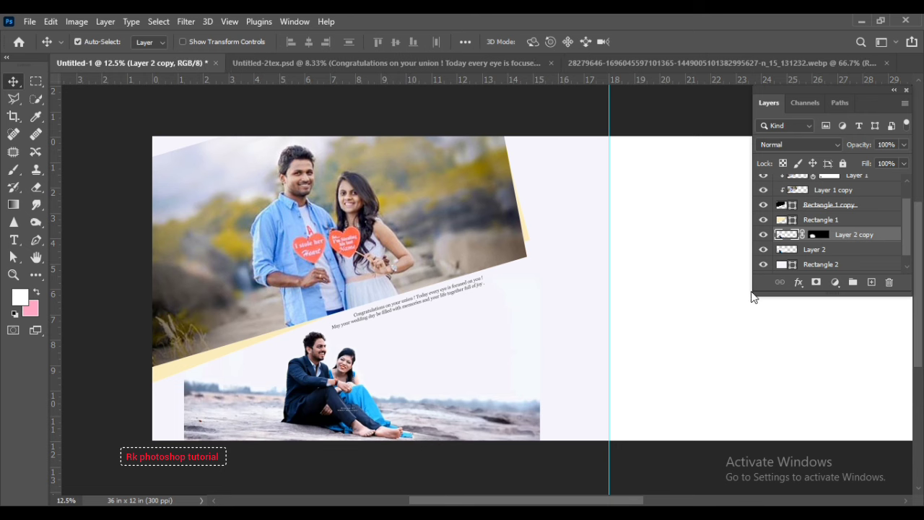
shift+click(847, 257)
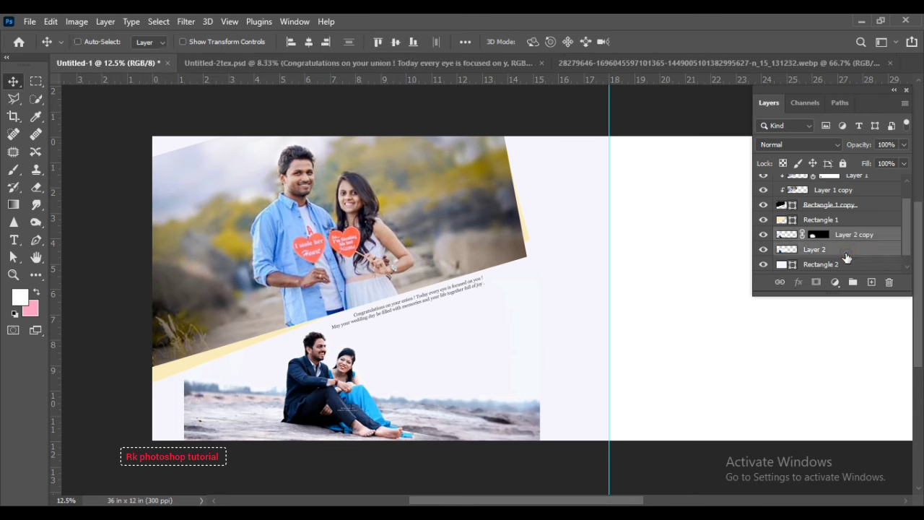
key(ctrl+e)
- Mask Layer 2 copy and paint black over the photo's left and right edges
click(816, 282)
key(d)
key(b)
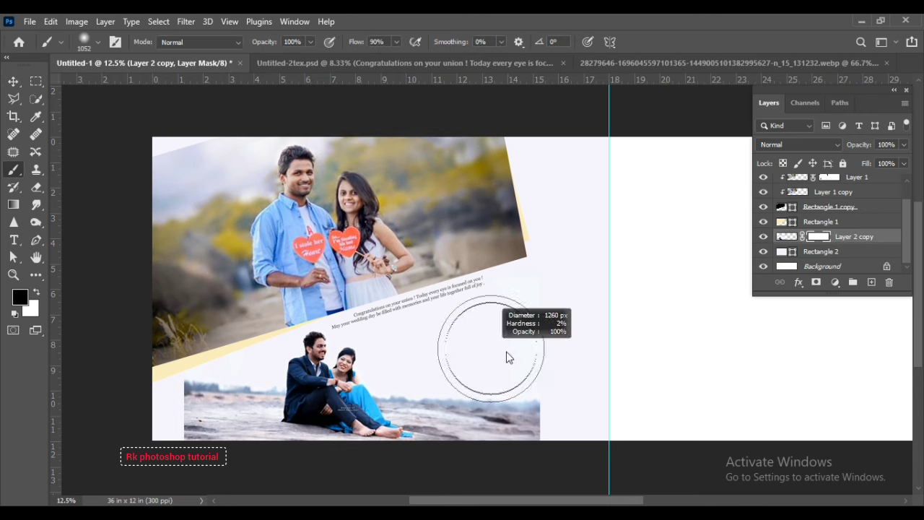
mouse_move(539, 321)
mouse_down()
mouse_move(571, 404)
mouse_move(589, 406)
mouse_up()
drag(182, 372, 113, 443)
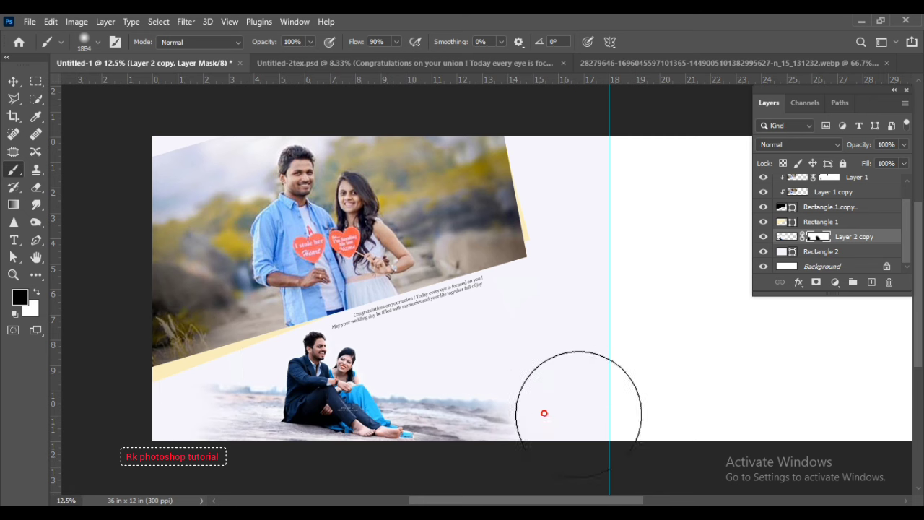
click(530, 282)
click(13, 82)
drag(532, 317, 470, 310)
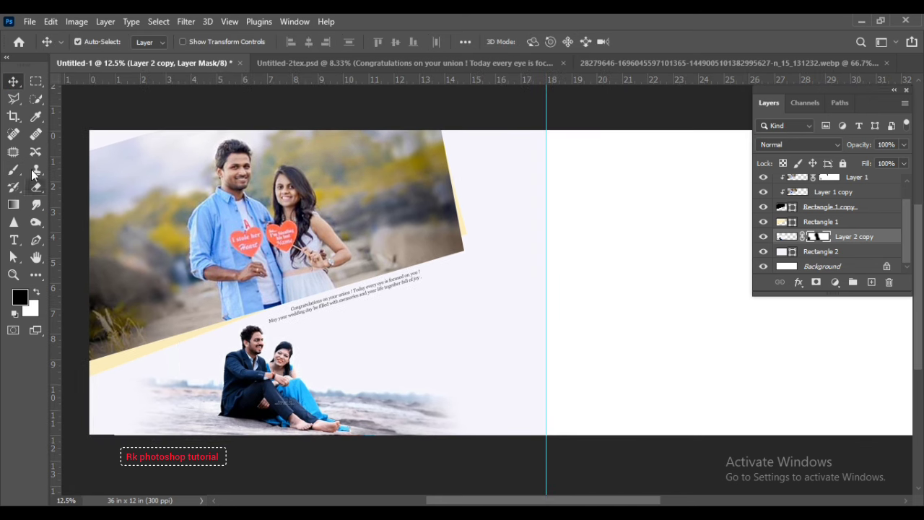
key(ctrl+plus)
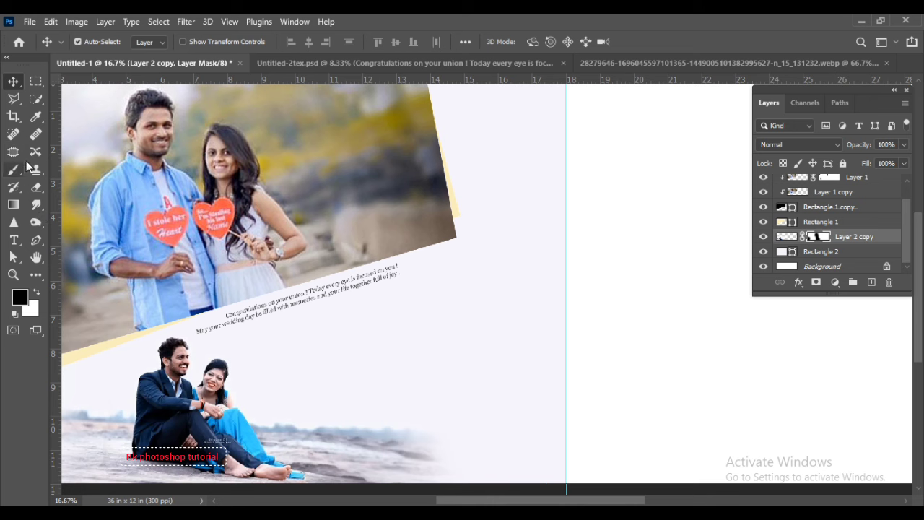
- Pick the Spot Healing Brush at a smaller size, targeting the photo layer's pixels
click(14, 133)
key(ctrl+minus)
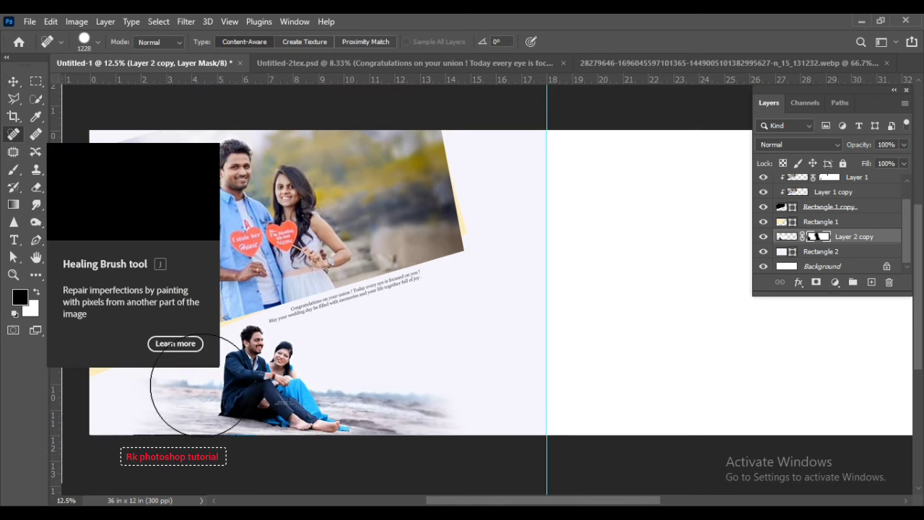
right_click(354, 337)
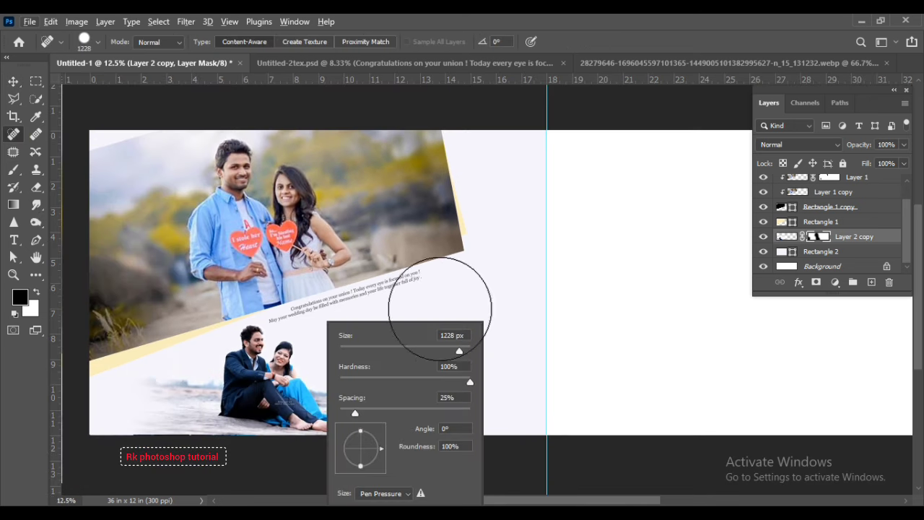
click(458, 302)
key(bracketleft)
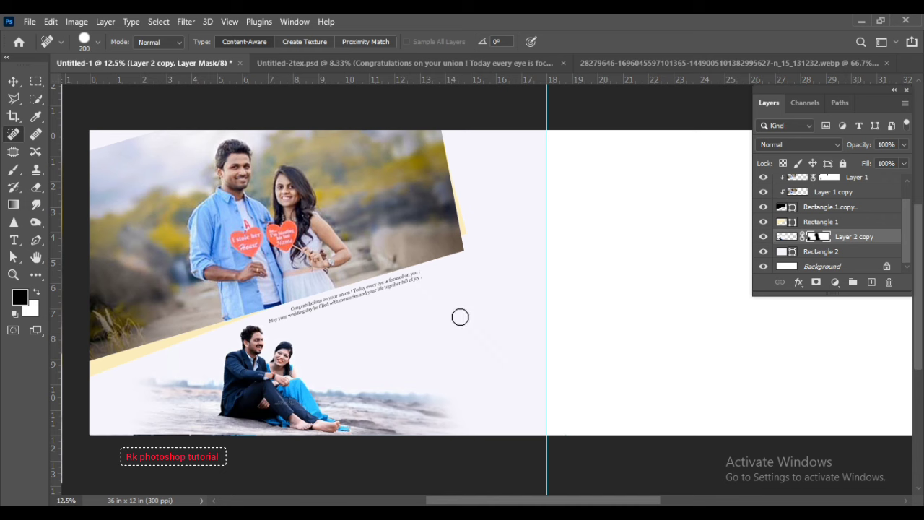
click(784, 237)
- Heal away the watermark on the man's trousers with a ~104 px content-aware brush
click(36, 135)
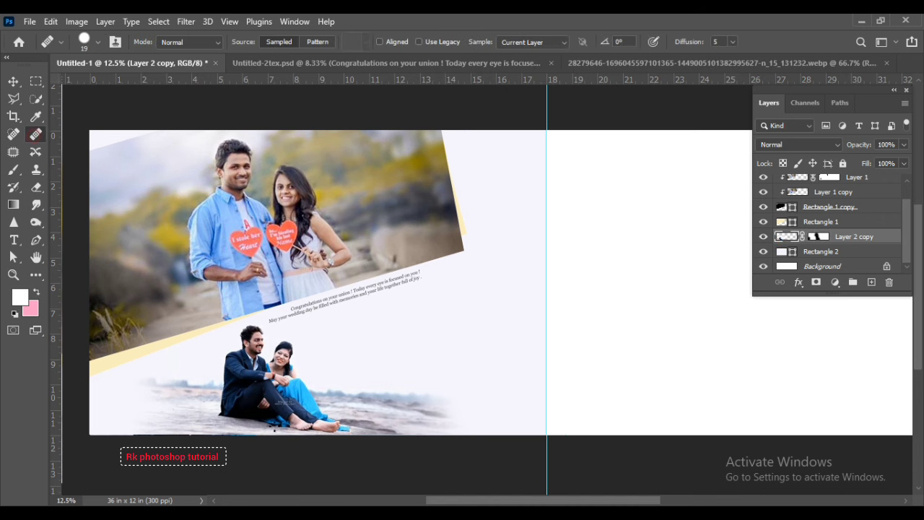
scroll(293, 408, up, 3)
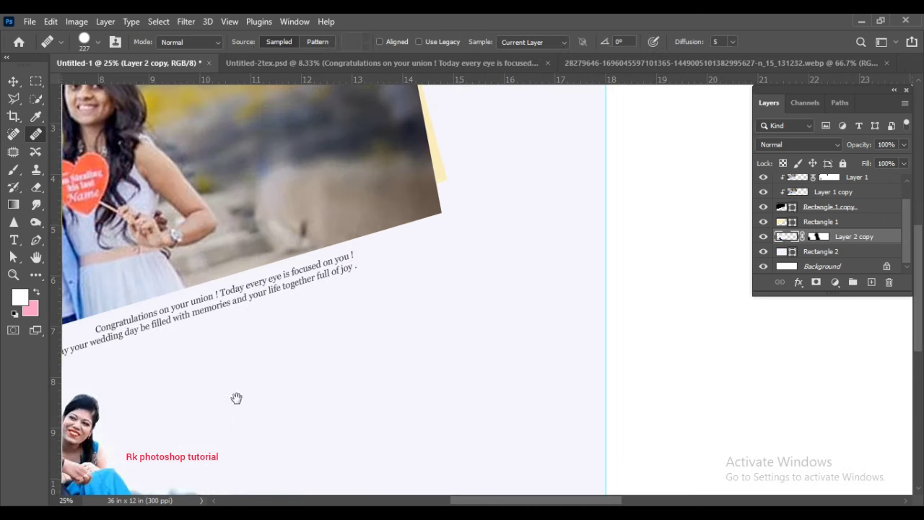
scroll(238, 398, down, 1)
click(397, 418)
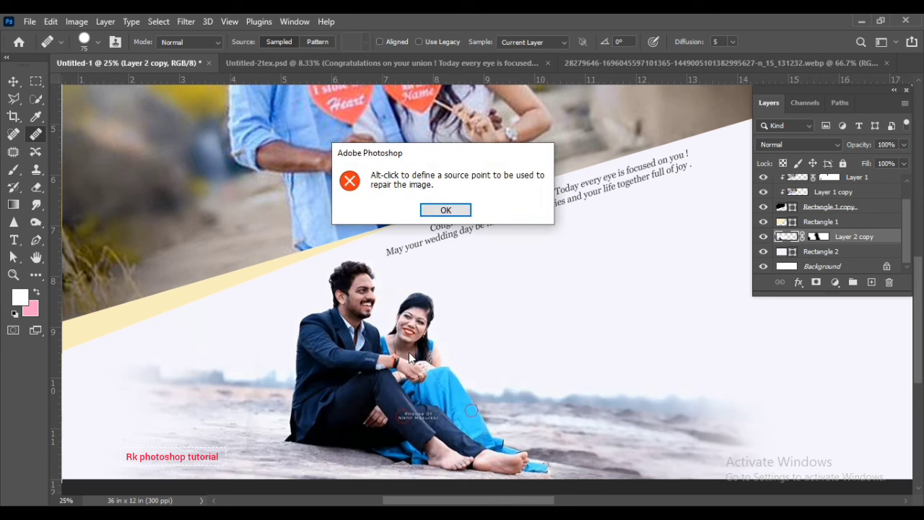
click(446, 210)
click(15, 135)
drag(412, 420, 400, 417)
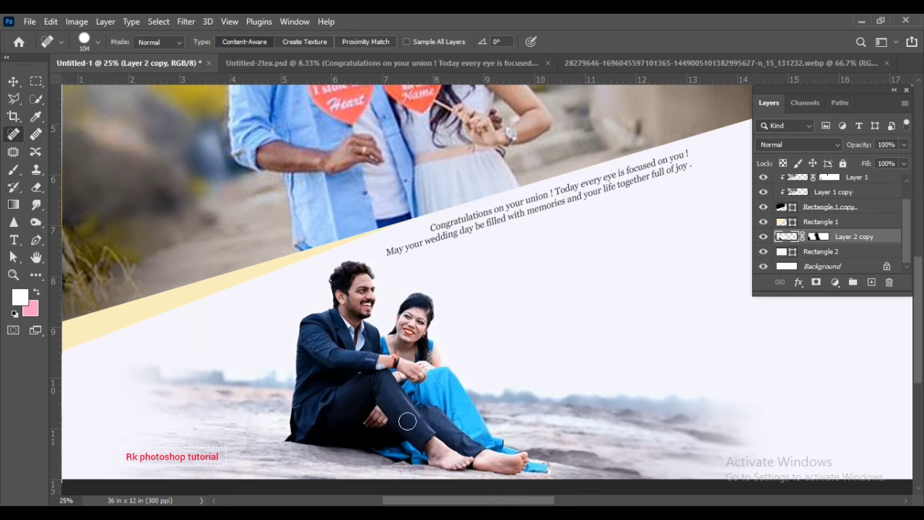
key(ctrl+minus)
key(ctrl+minus)
key(v)
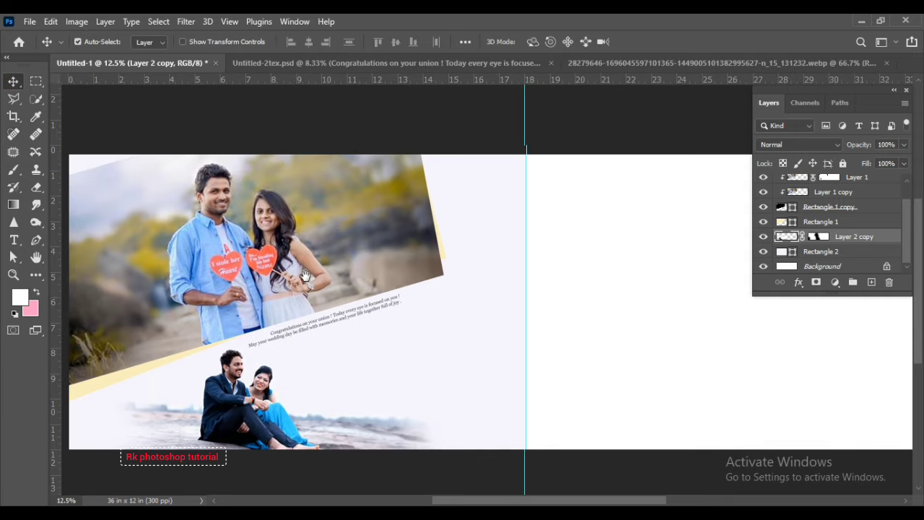
drag(305, 277, 326, 275)
- Draw a black square rectangle on the page
scroll(823, 193, up, 1)
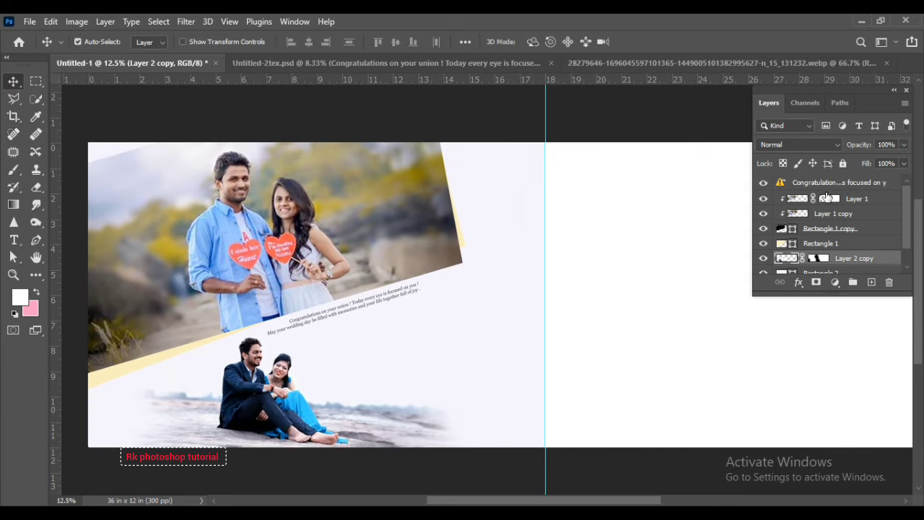
click(830, 185)
click(36, 275)
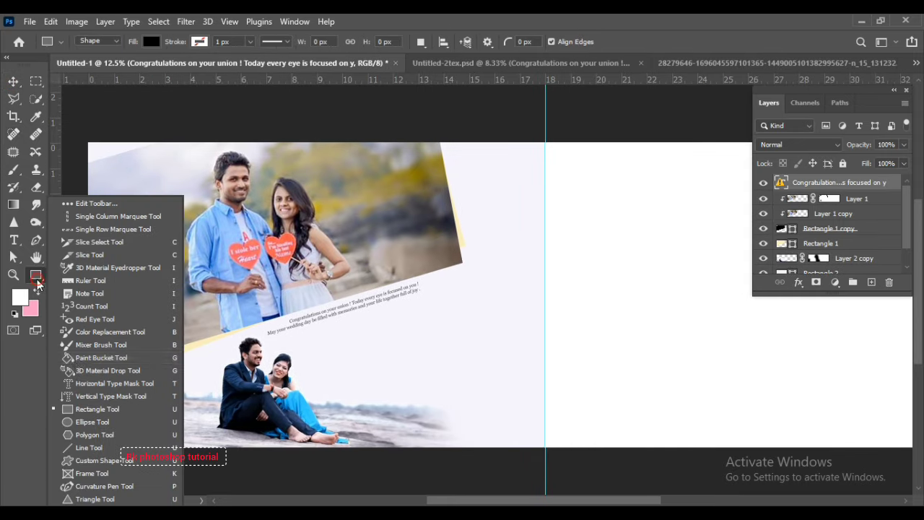
click(93, 408)
drag(412, 322, 498, 395)
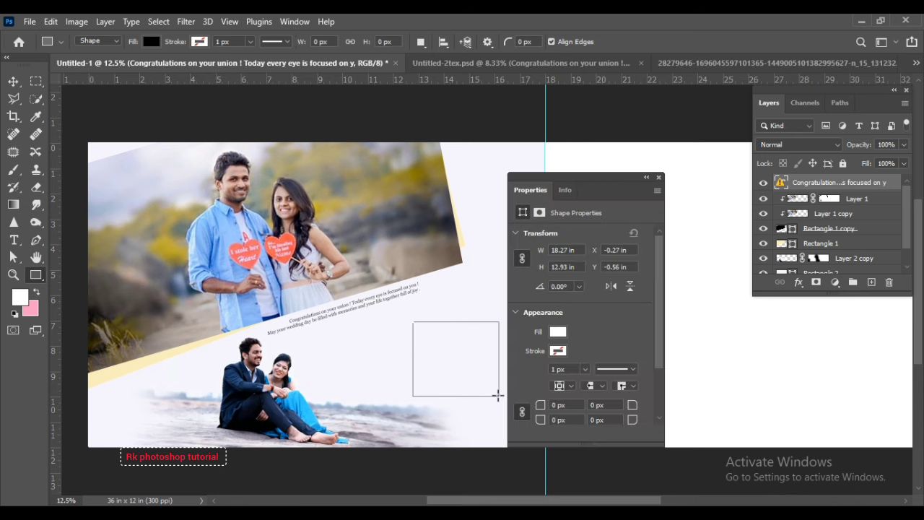
click(658, 177)
click(11, 82)
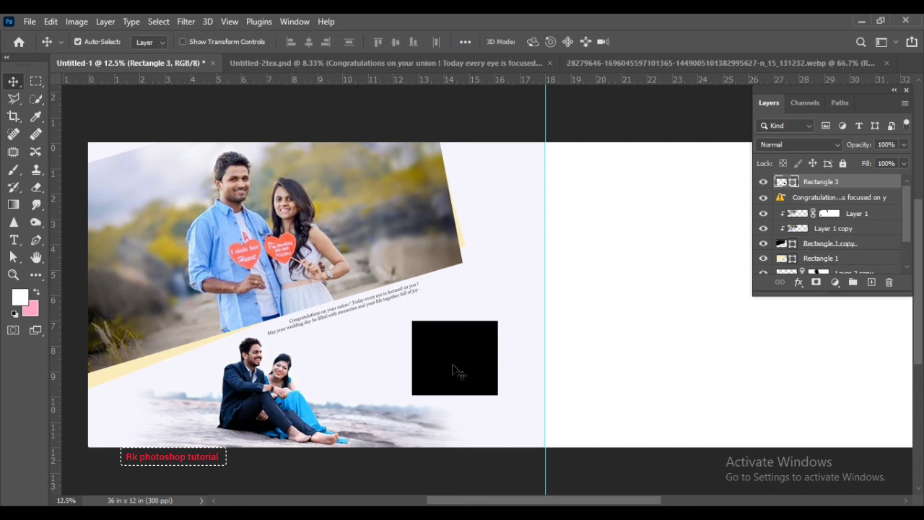
- Duplicate the black square, enlarge the original to 114% and fill it near-white #f6f4fc
drag(455, 370, 456, 377)
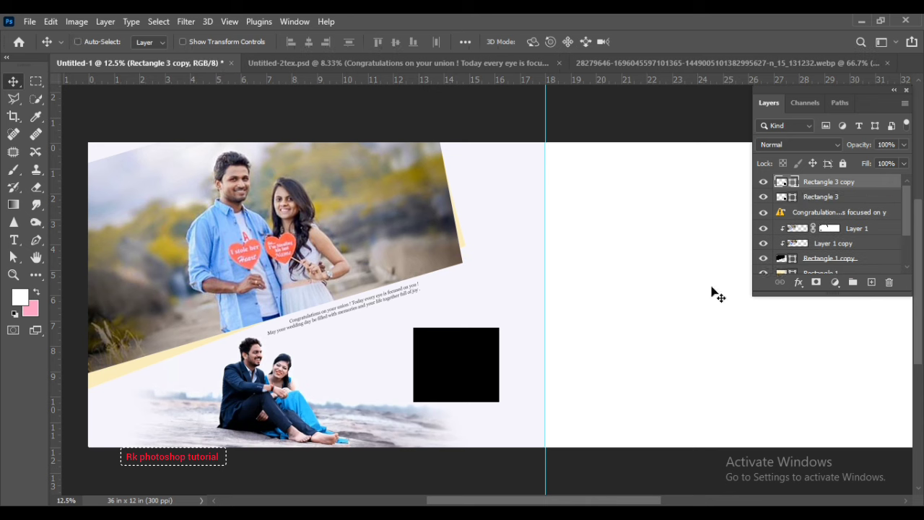
click(820, 197)
key(ctrl+t)
drag(499, 328, 505, 321)
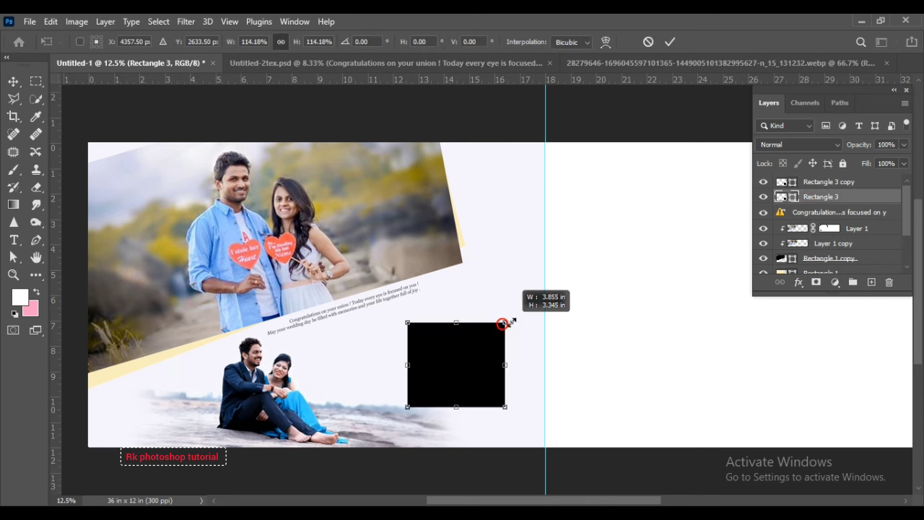
key(Return)
double_click(781, 196)
click(433, 272)
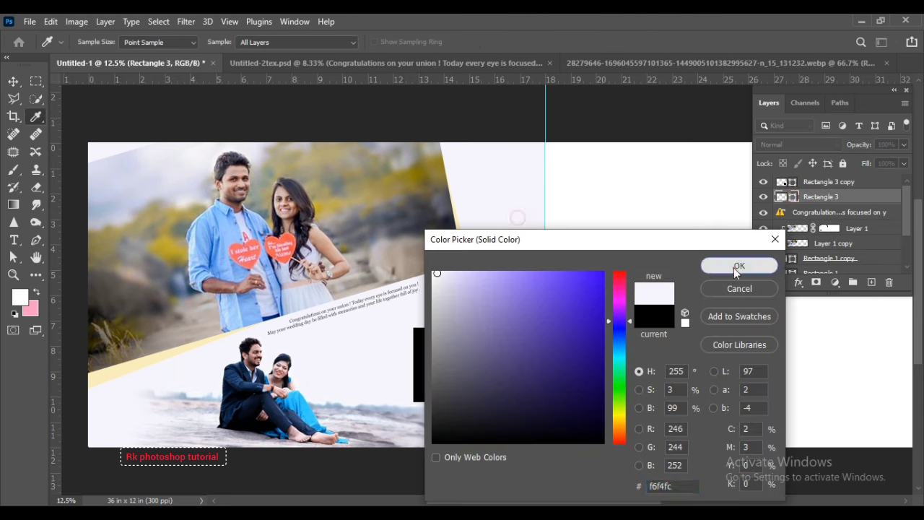
click(740, 264)
- Add a 3 px inside black stroke to the enlarged pale square
double_click(820, 196)
double_click(853, 199)
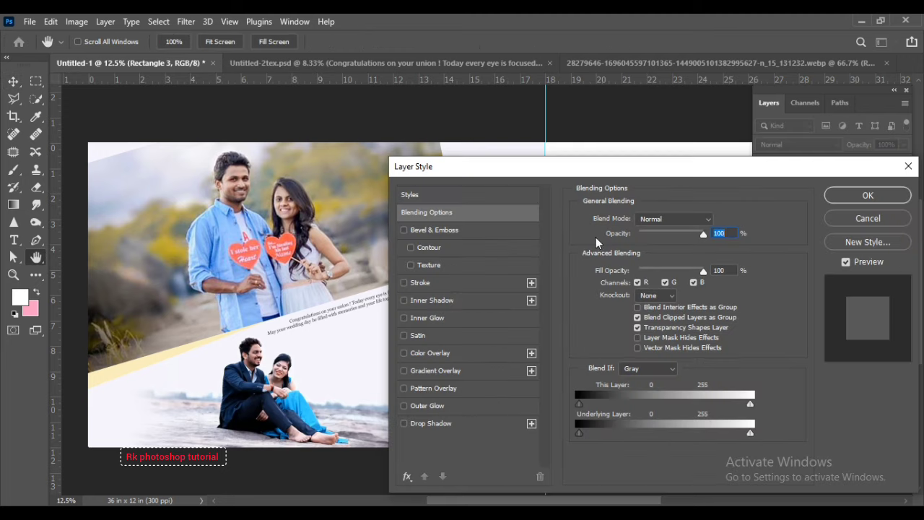
click(461, 285)
click(614, 326)
click(739, 265)
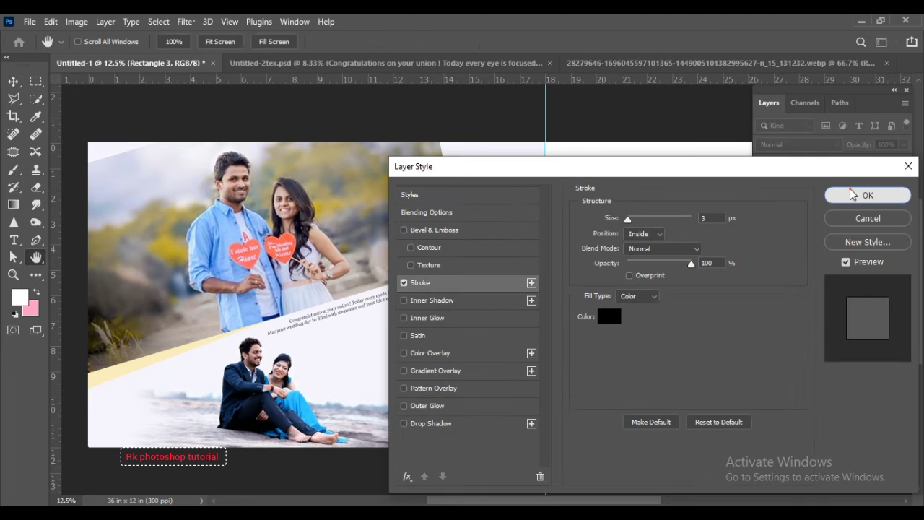
click(868, 195)
key(v)
key(ctrl+j)
- Close the seated-couple photo document and an unwanted photo brought in from the folder
click(660, 65)
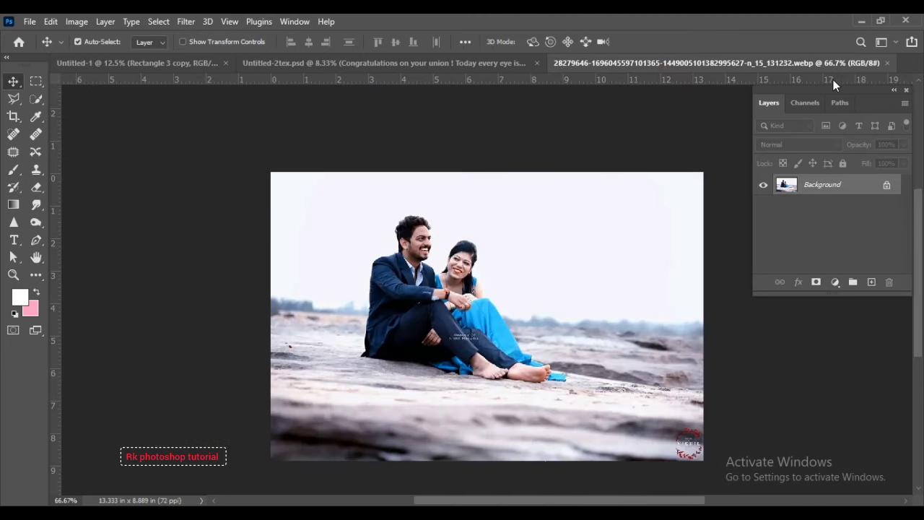
click(887, 64)
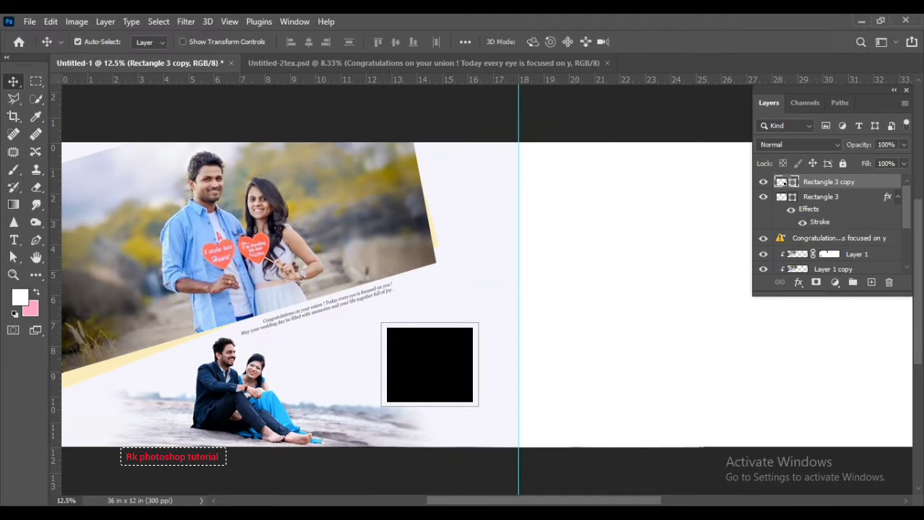
click(861, 21)
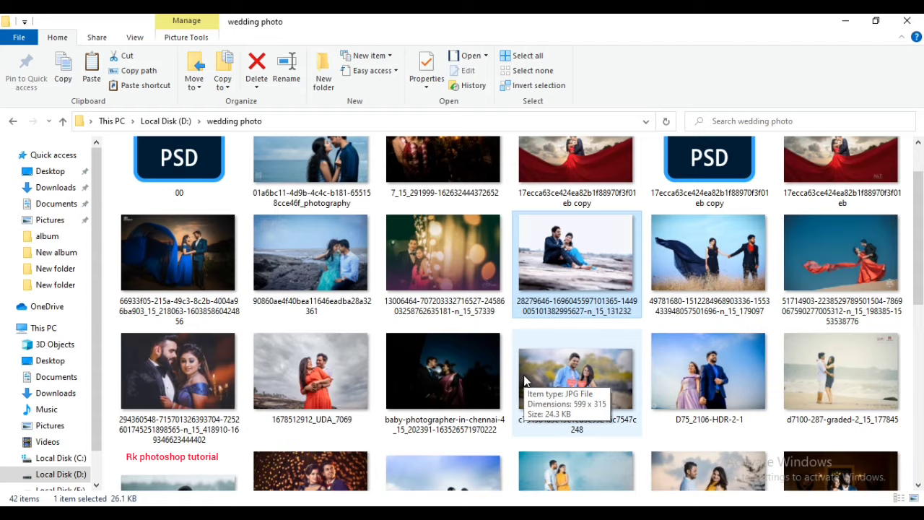
drag(524, 381, 514, 21)
click(799, 63)
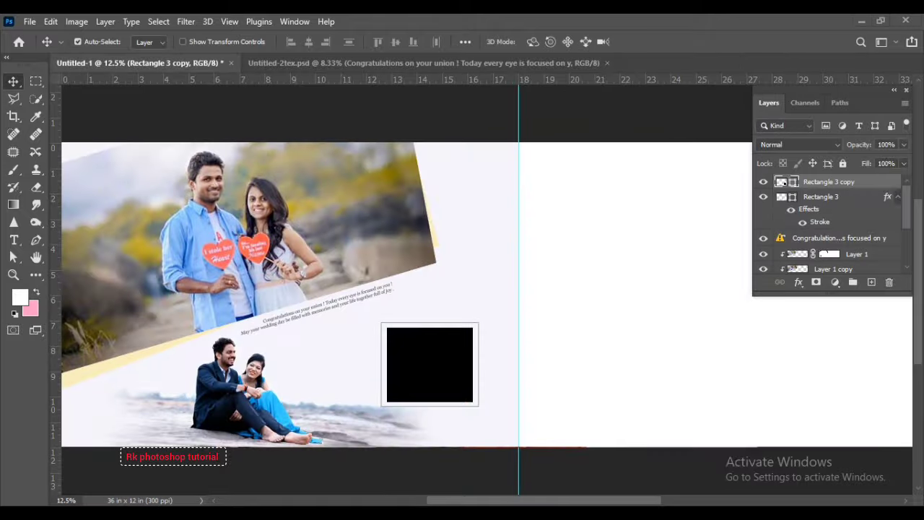
- Bring the da3b55 embracing-couple photo from Explorer onto the black square in Untitled-1
click(861, 21)
scroll(513, 392, down, 2)
drag(180, 307, 515, 20)
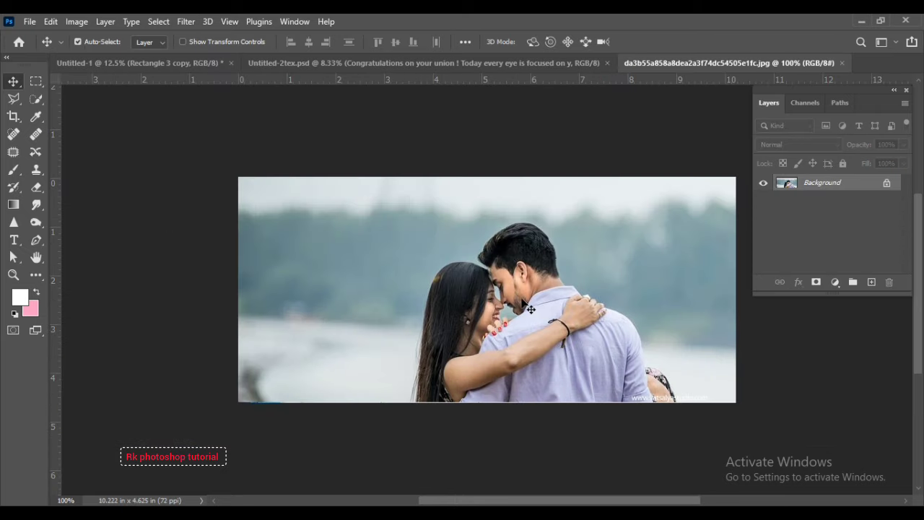
mouse_move(527, 304)
mouse_down()
mouse_move(435, 376)
mouse_move(519, 313)
mouse_up()
- Clip the placed embracing-couple photo into the black square and reposition it inside
key(Return)
right_click(854, 178)
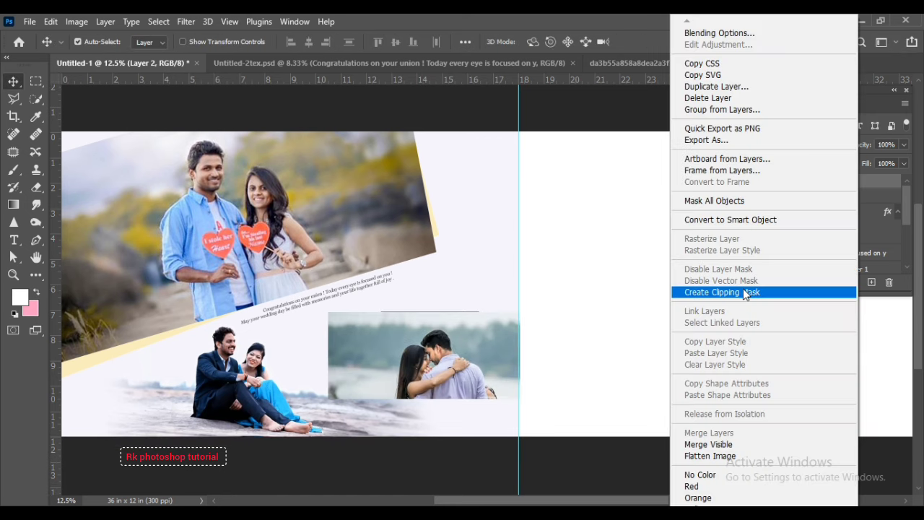
click(725, 291)
drag(436, 369, 434, 361)
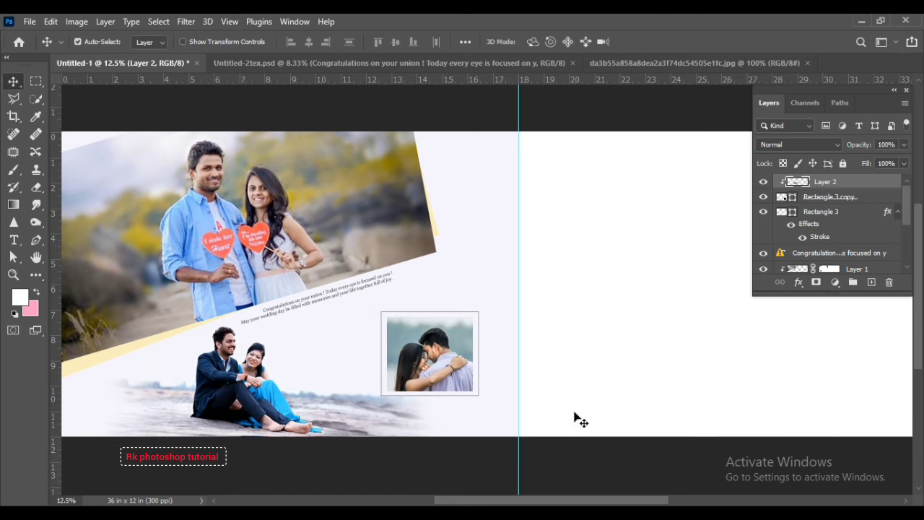
- Scale the photo and both frame layers together to about 82%
shift+click(808, 211)
key(ctrl+t)
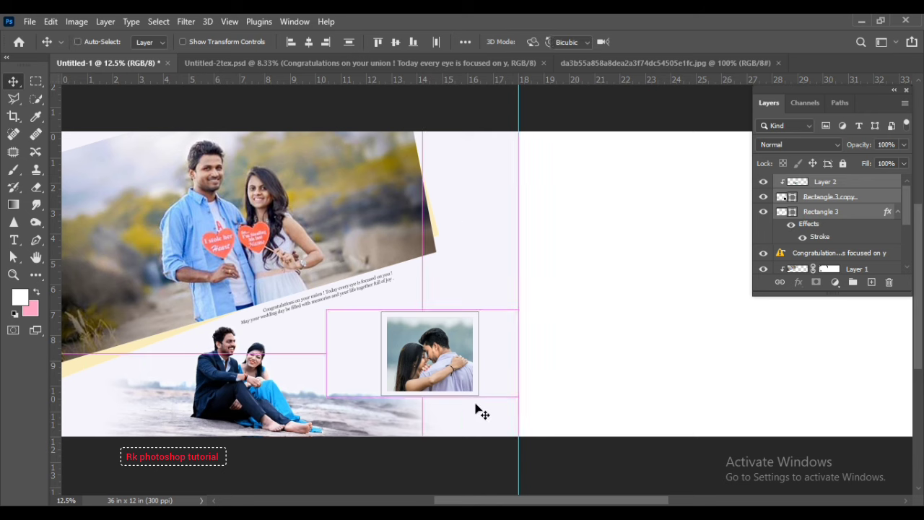
drag(516, 393, 503, 389)
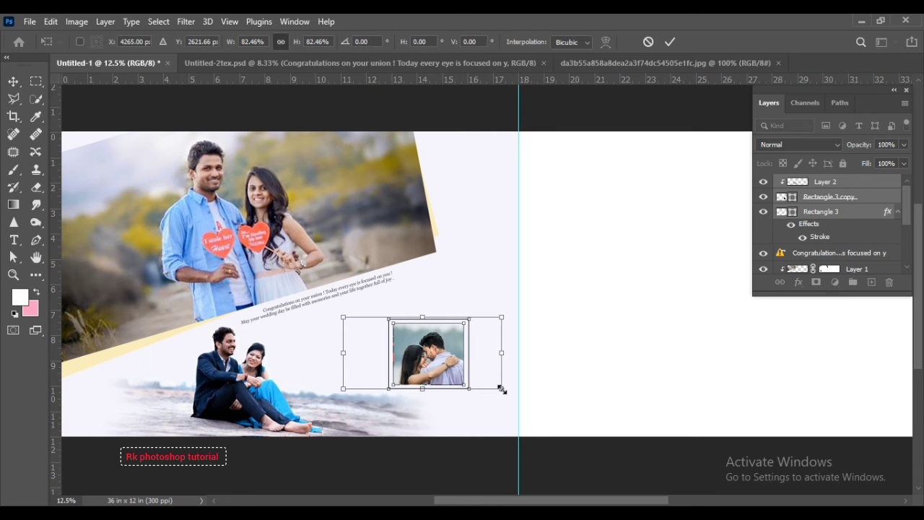
key(Return)
scroll(507, 394, down, 1)
scroll(484, 329, left, 2)
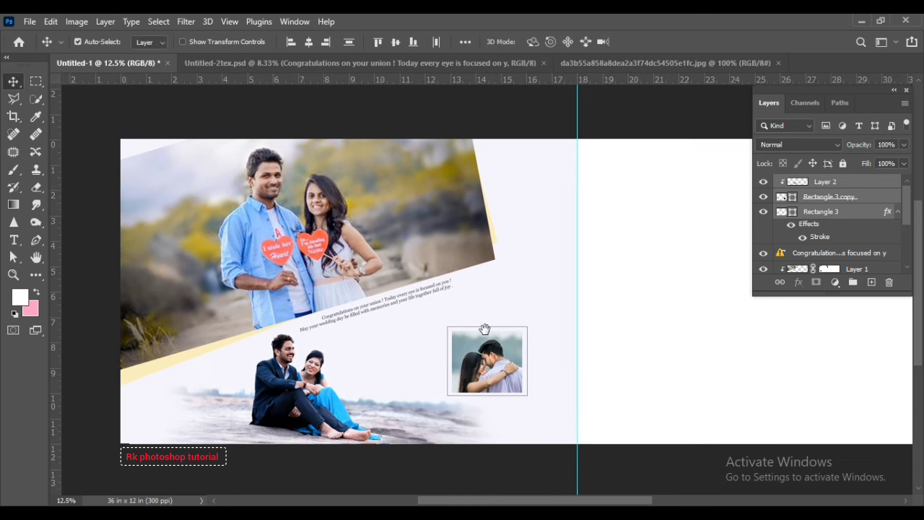
- Bring 'the wedding' text from Untitled-2tex.psd below the framed photo, scaled down
click(870, 182)
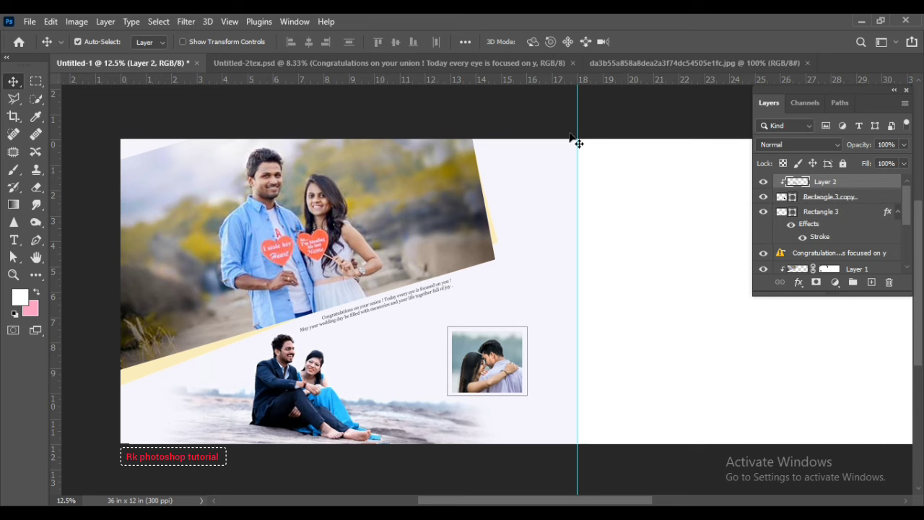
click(470, 64)
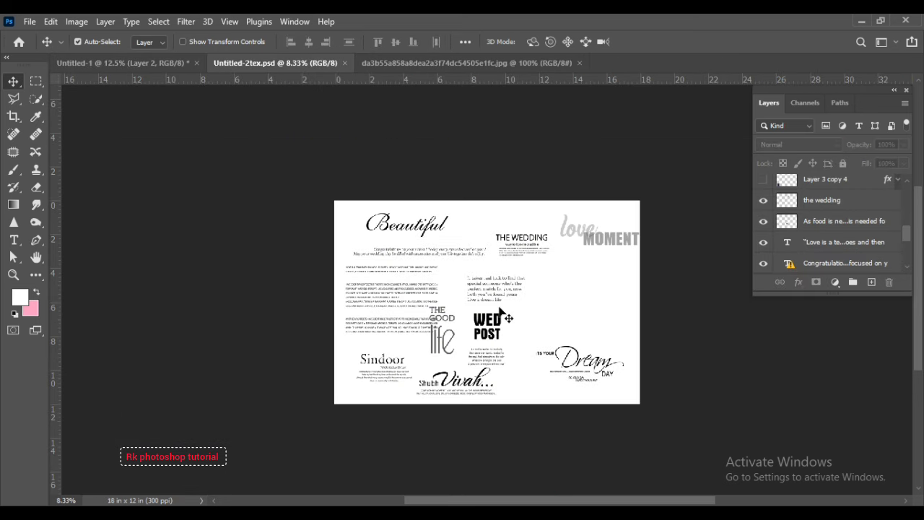
drag(494, 247, 509, 453)
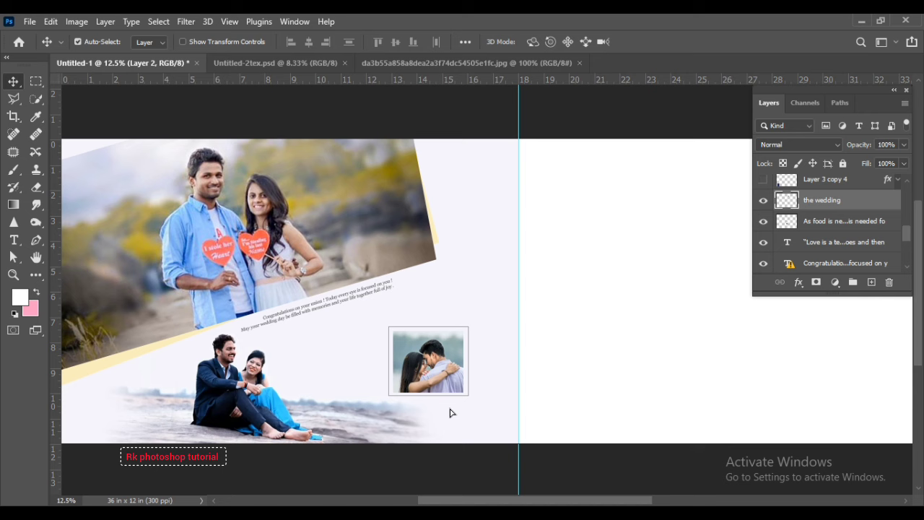
mouse_move(450, 413)
mouse_down()
mouse_move(478, 418)
mouse_move(450, 409)
mouse_up()
key(ctrl+t)
key(Return)
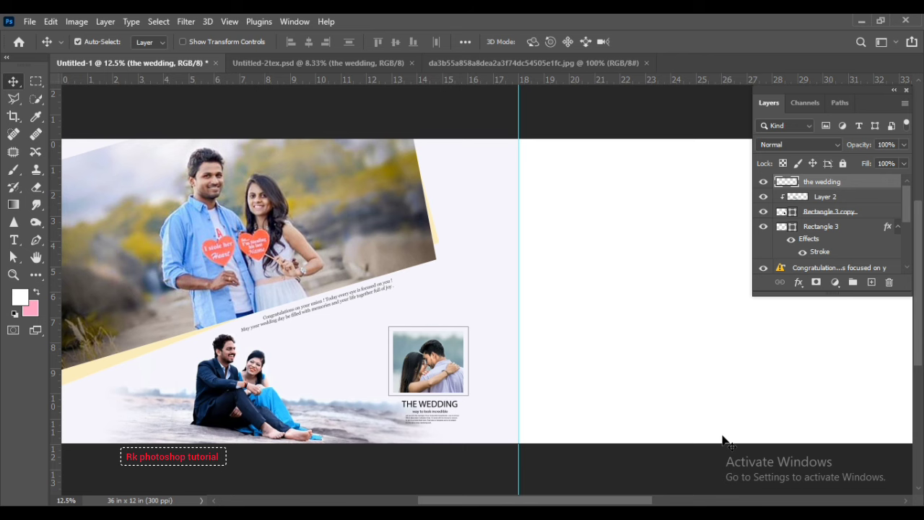
- Nudge the framed photo and wedding text upward together with two Shift+Up presses
shift+click(821, 226)
key(shift+Up)
key(shift+Up)
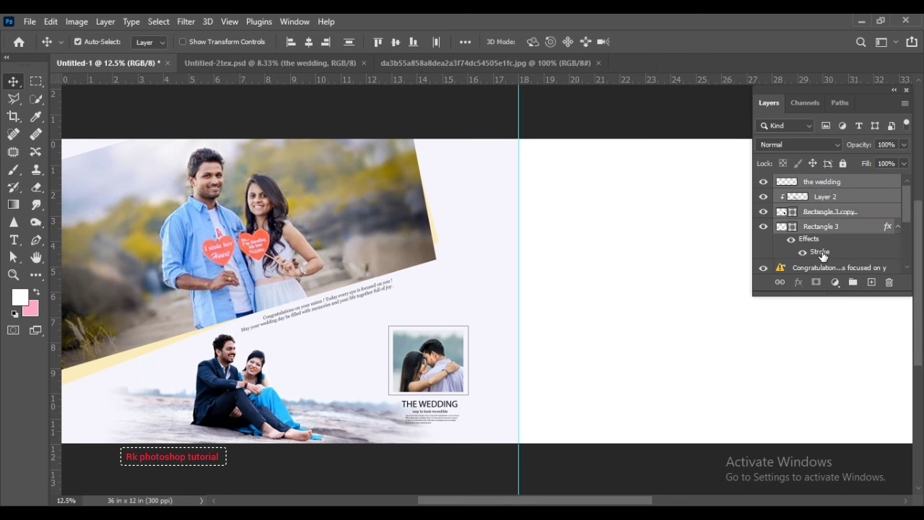
key(shift+Up)
key(shift+Up)
key(shift+Up)
key(shift+Up)
key(shift+Up)
key(shift+Up)
click(848, 182)
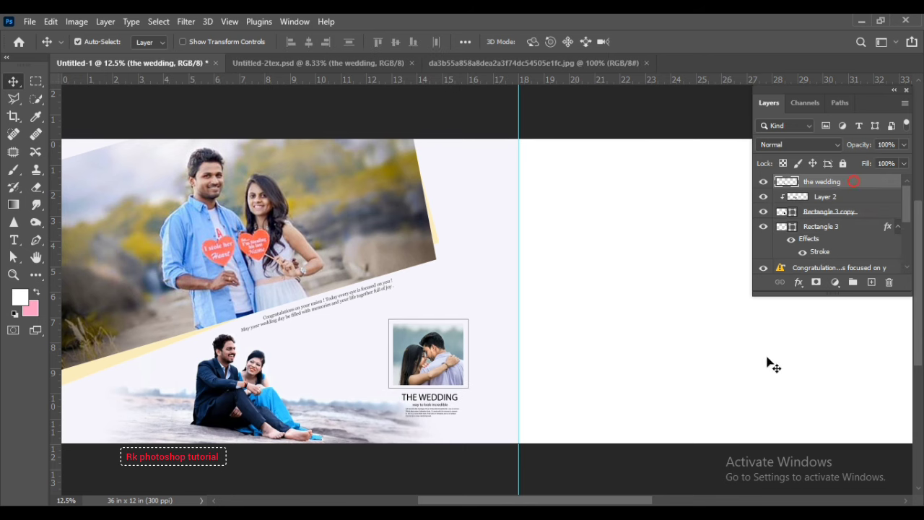
scroll(626, 499, left, 3)
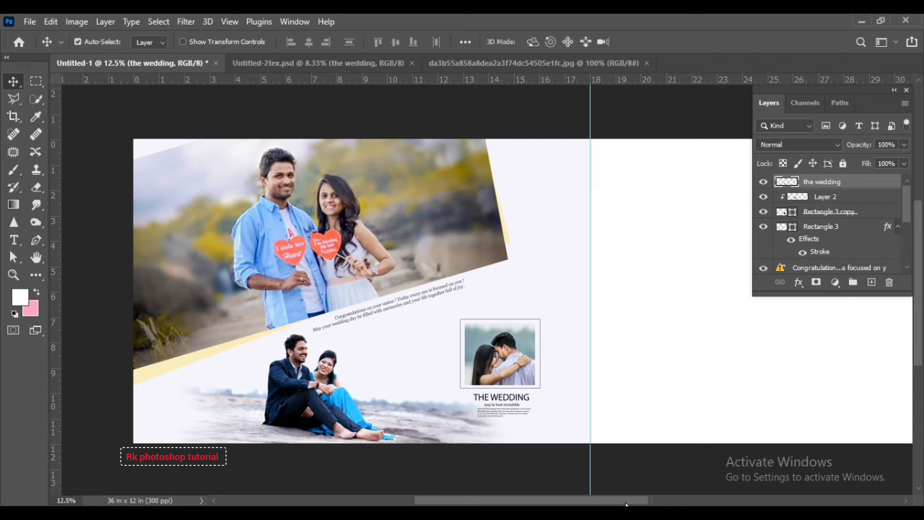
scroll(625, 505, right, 4)
scroll(635, 503, right, 1)
- Stretch the right page's background rectangle across the whole right page
drag(655, 502, 711, 501)
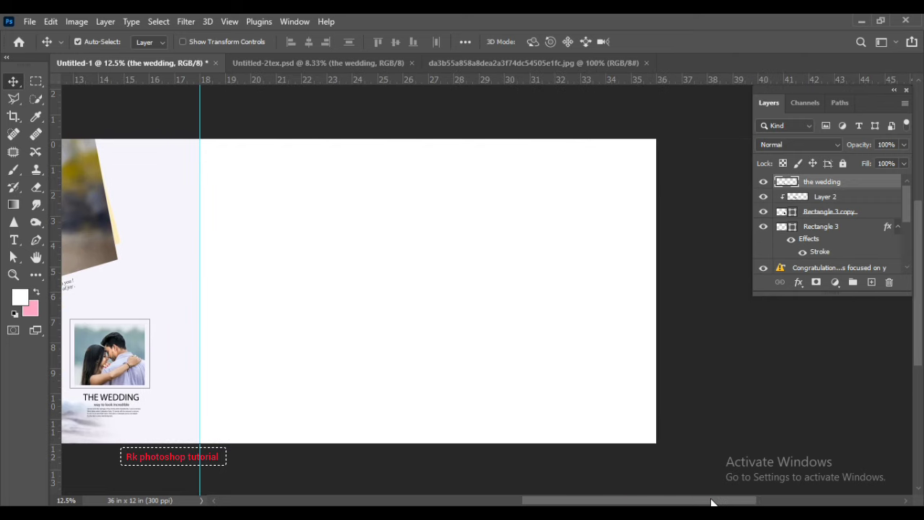
key(ctrl+t)
key(Return)
click(186, 276)
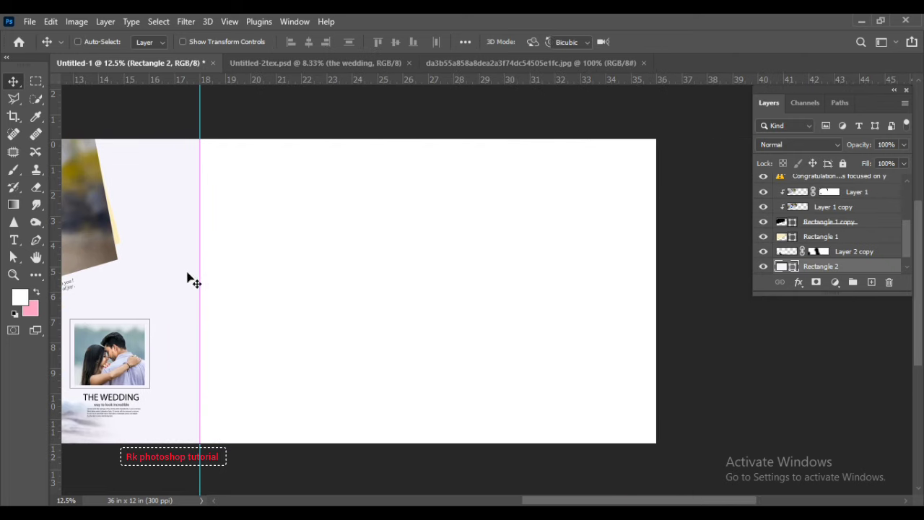
key(ctrl+t)
drag(201, 289, 668, 296)
key(Return)
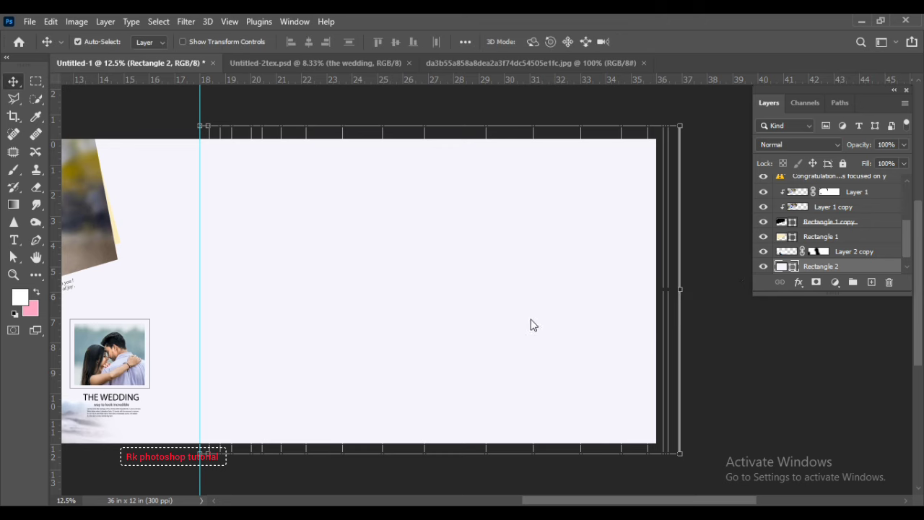
- Drag pre_wedding_march_pic17 from the wedding photo folder onto the Photoshop window
drag(403, 305, 457, 313)
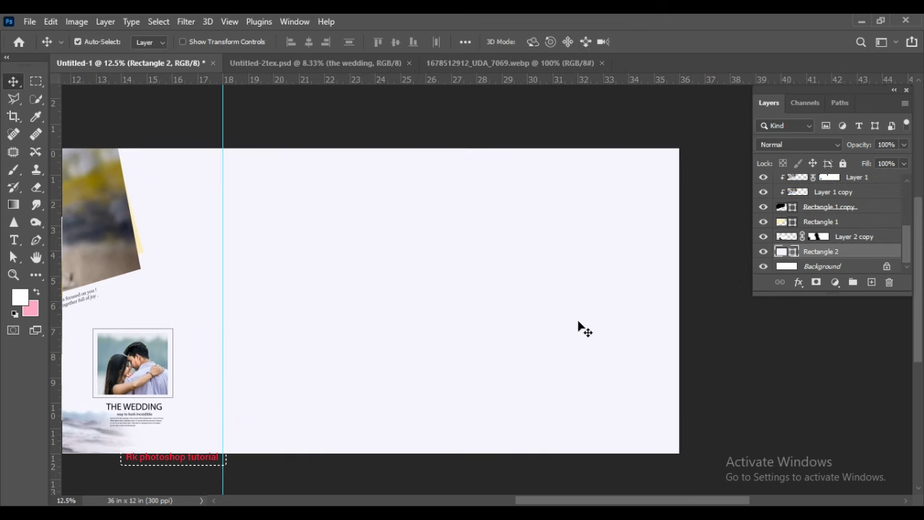
scroll(830, 224, up, 3)
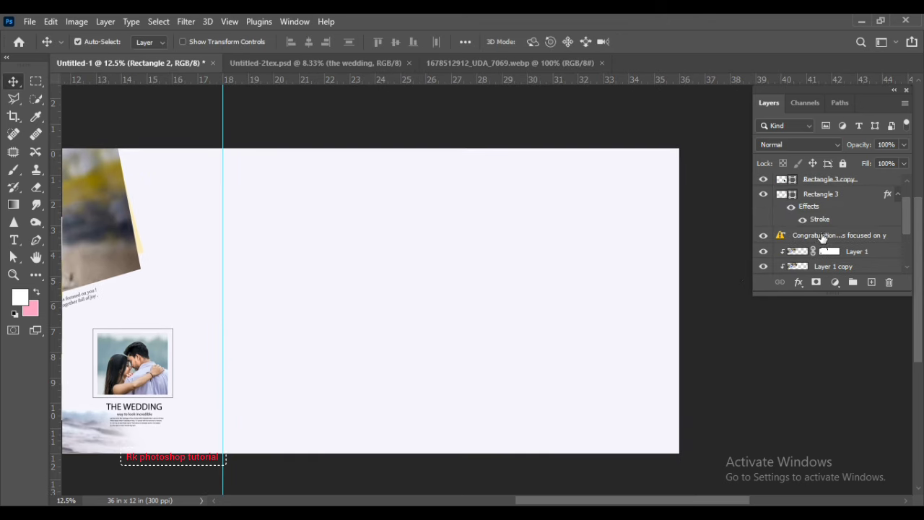
scroll(866, 216, up, 3)
click(866, 182)
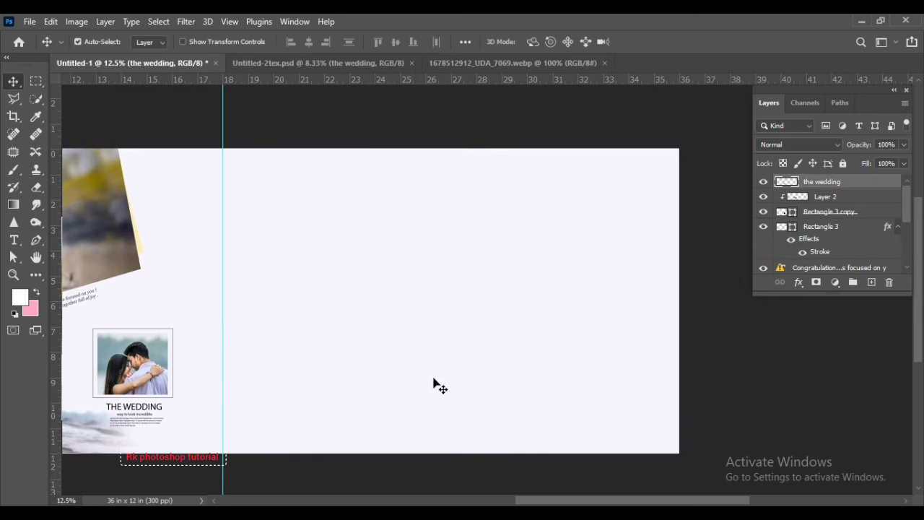
scroll(475, 400, down, 3)
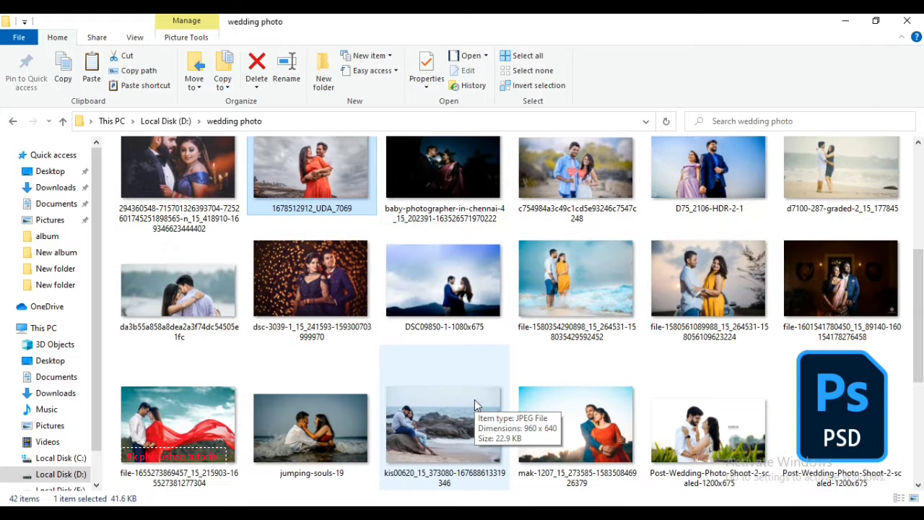
scroll(477, 398, down, 2)
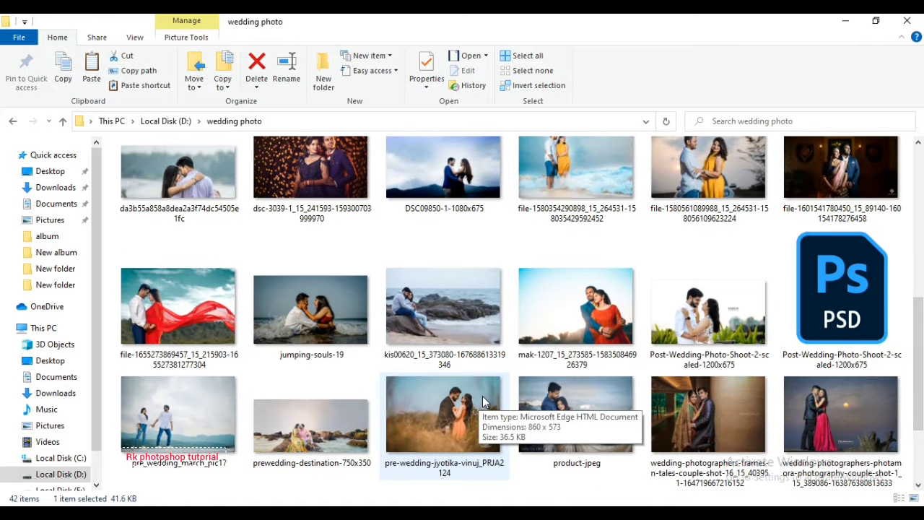
drag(177, 415, 337, 477)
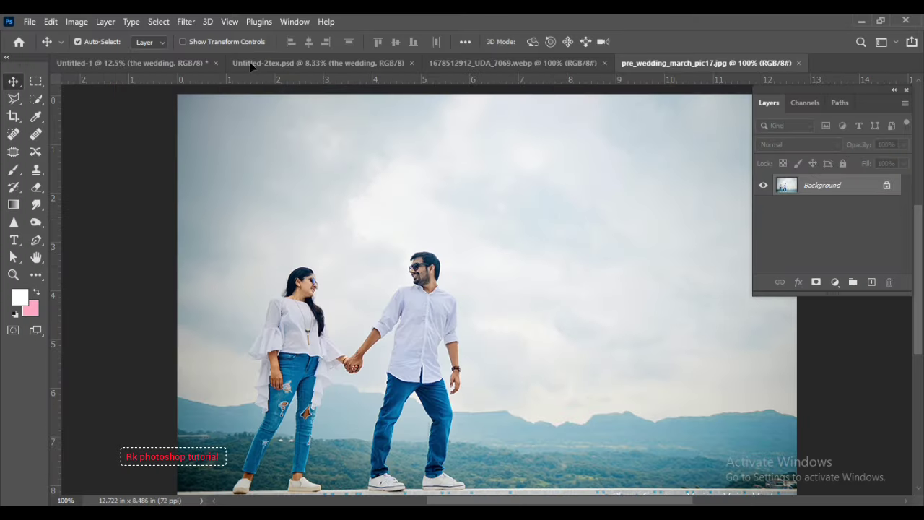
- Drop the walking-couple photo in as Layer 3, enlarged to about 617% over the right page
drag(448, 294, 500, 305)
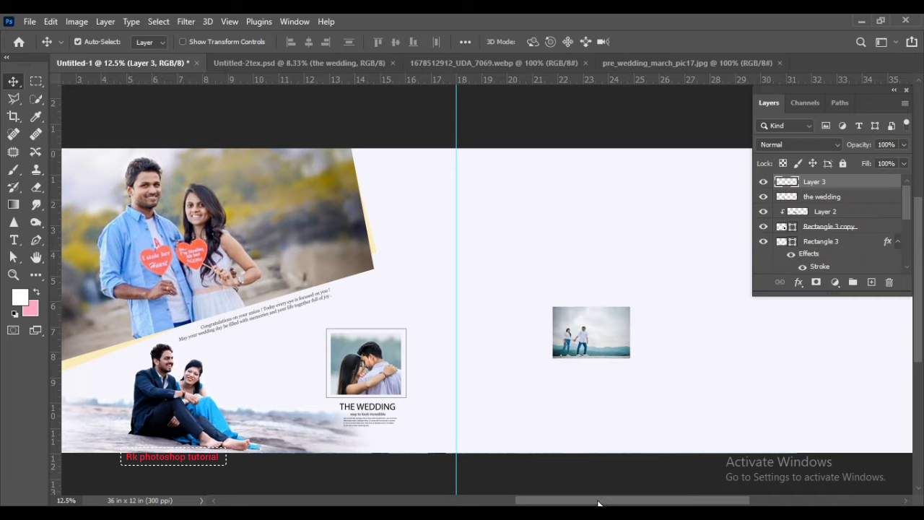
drag(597, 503, 623, 503)
key(ctrl+t)
drag(308, 360, 404, 418)
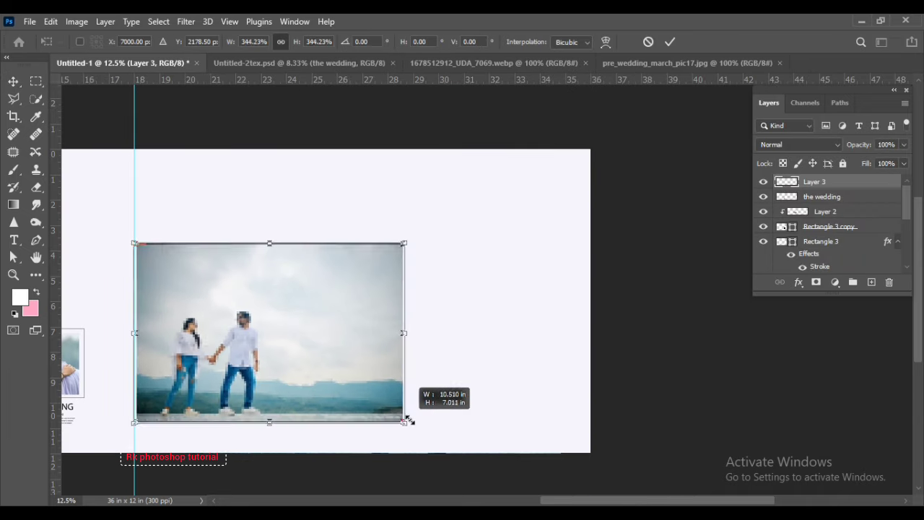
key(ctrl+minus)
drag(433, 260, 494, 225)
drag(432, 288, 484, 264)
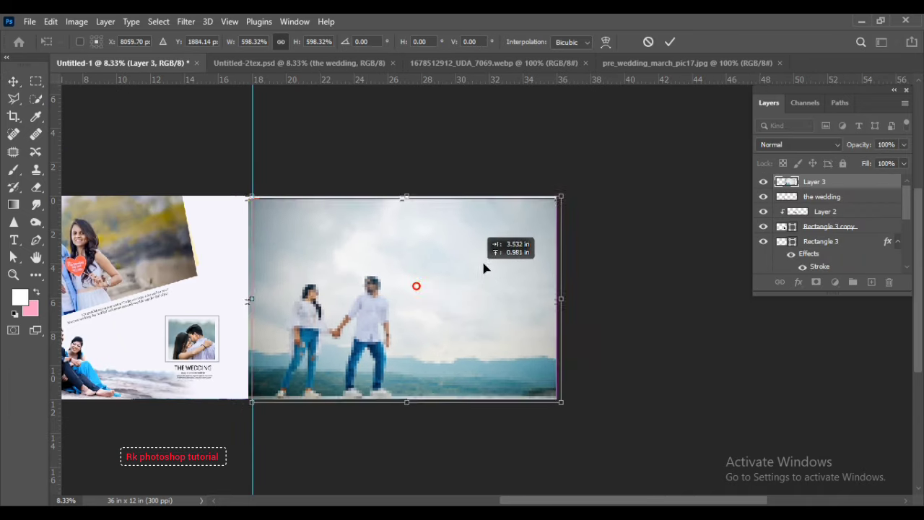
drag(557, 396, 566, 402)
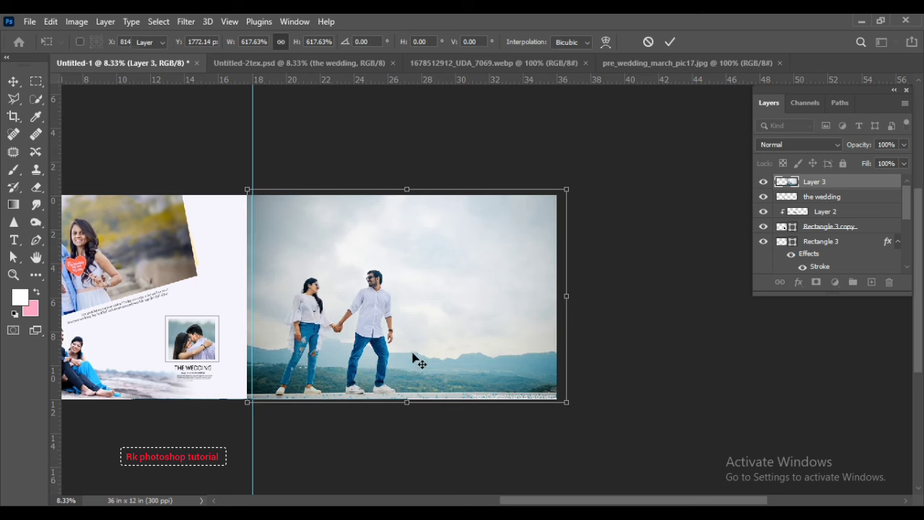
key(Return)
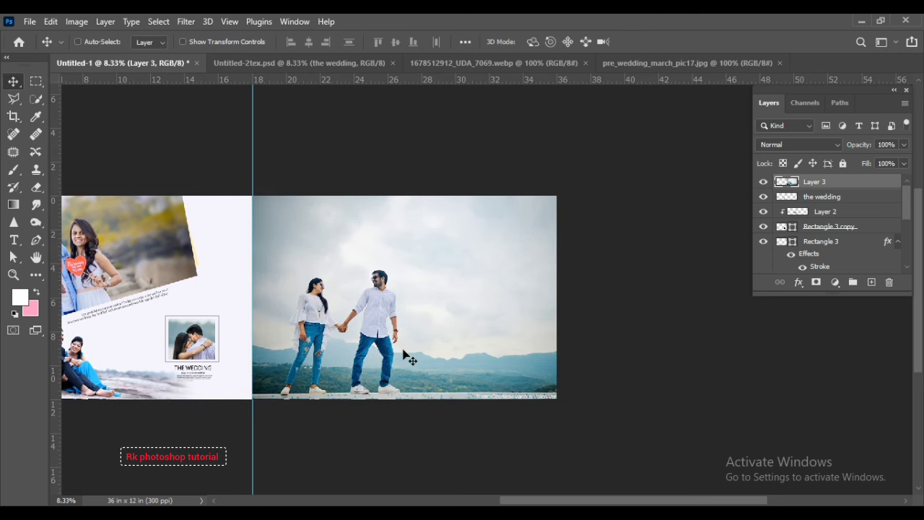
key(ctrl+plus)
- Draw a large black rectangle over the walking-couple photo
click(35, 275)
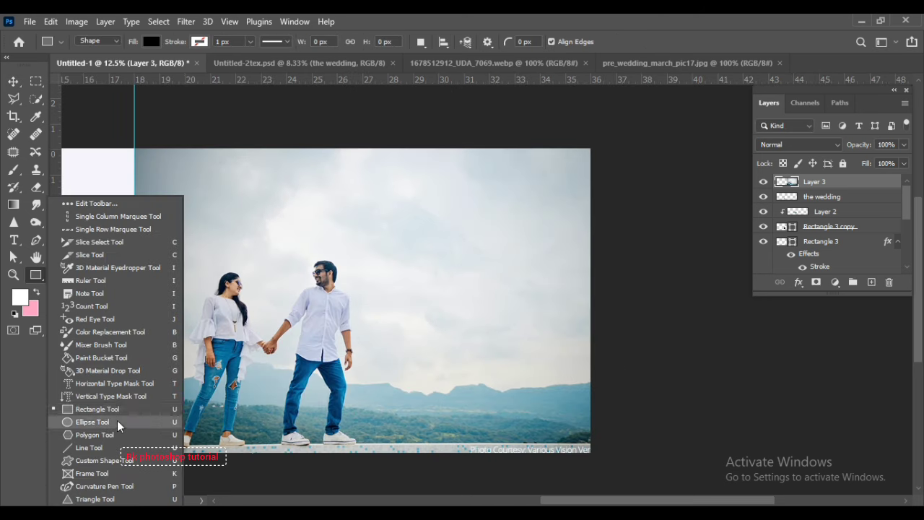
click(118, 420)
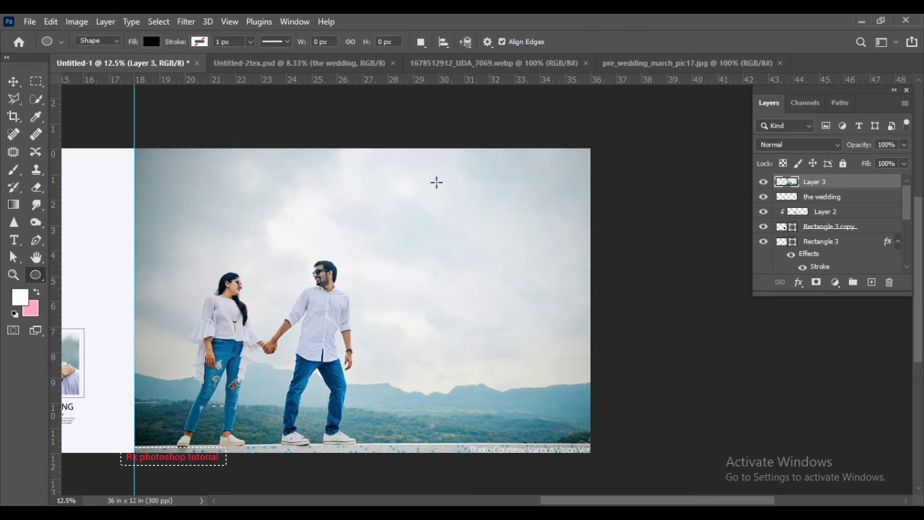
right_click(41, 277)
click(108, 411)
mouse_move(402, 171)
mouse_down()
mouse_move(585, 434)
mouse_move(644, 383)
mouse_up()
click(660, 177)
- Rotate the black rectangle about -24° and enlarge it over the photo's right side
key(ctrl+t)
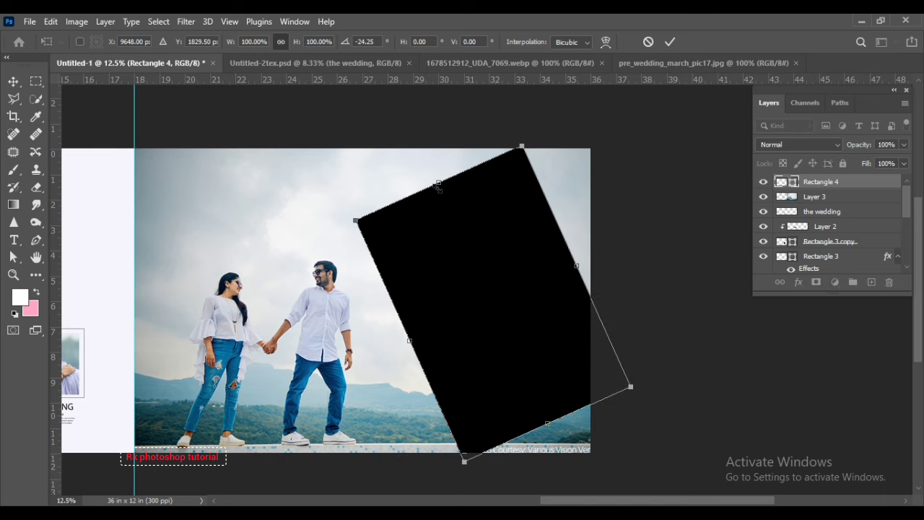
drag(436, 178, 399, 94)
drag(570, 223, 644, 190)
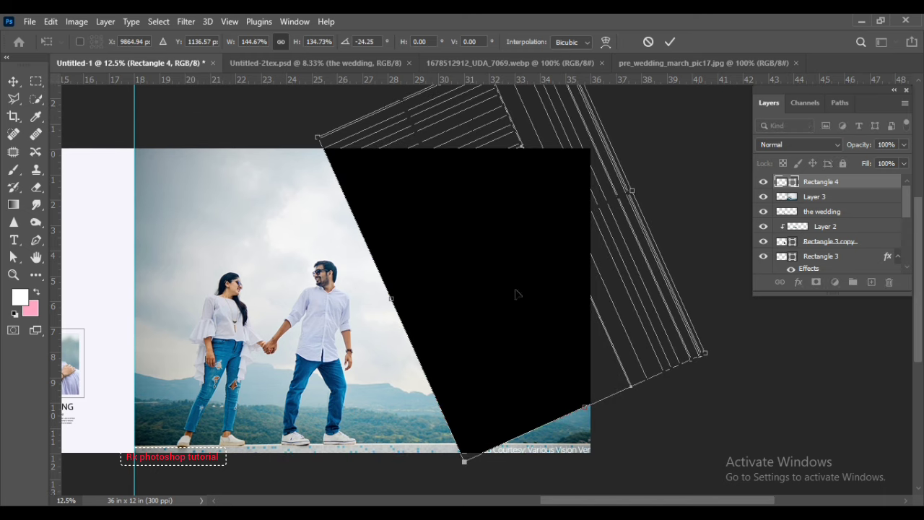
scroll(581, 368, down, 1)
drag(583, 377, 567, 385)
key(Return)
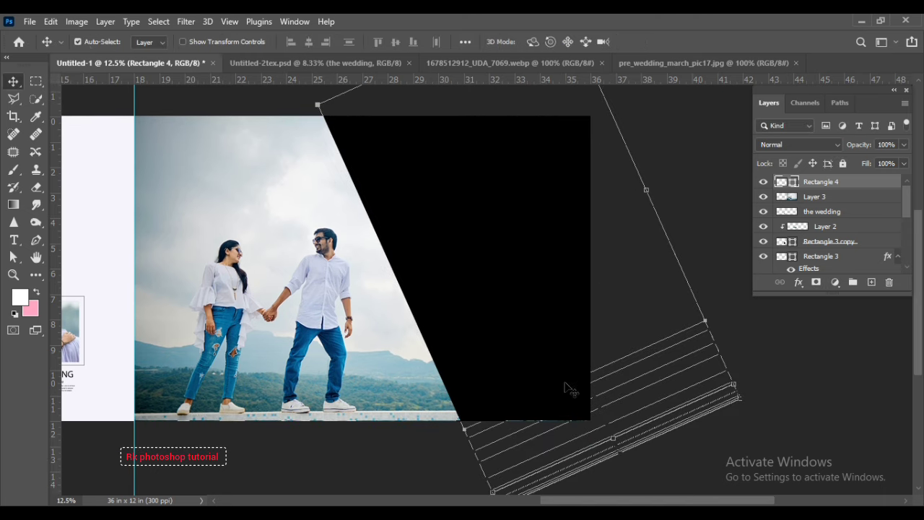
scroll(556, 361, up, 2)
- Recolour the tilted shape to the page's pale lavender (#f6f4fc) and duplicate it
double_click(792, 183)
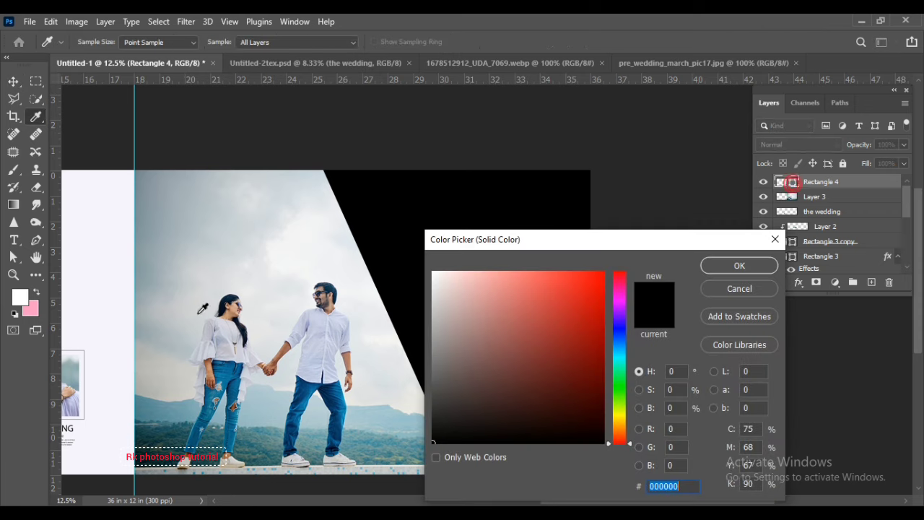
click(120, 306)
click(731, 266)
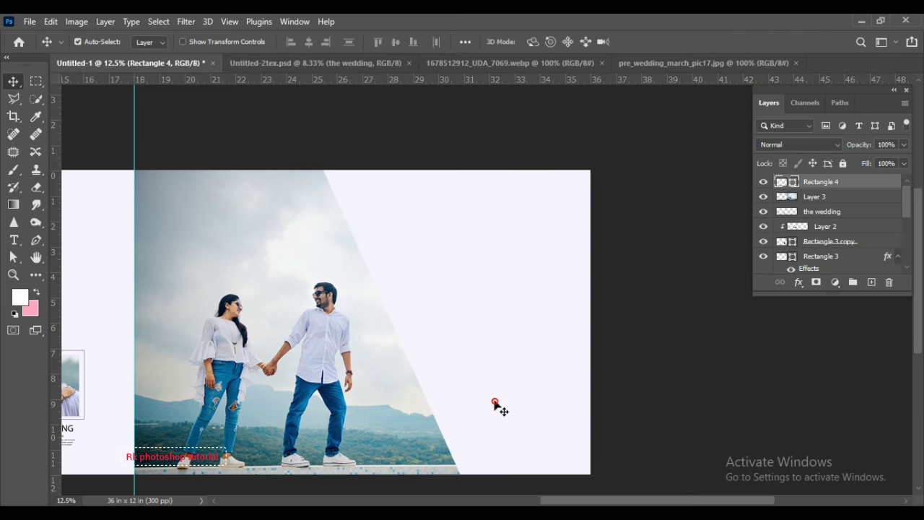
key(ctrl+j)
- Recolour the original Rectangle 4 with a grey-blue sampled from the canvas
click(817, 199)
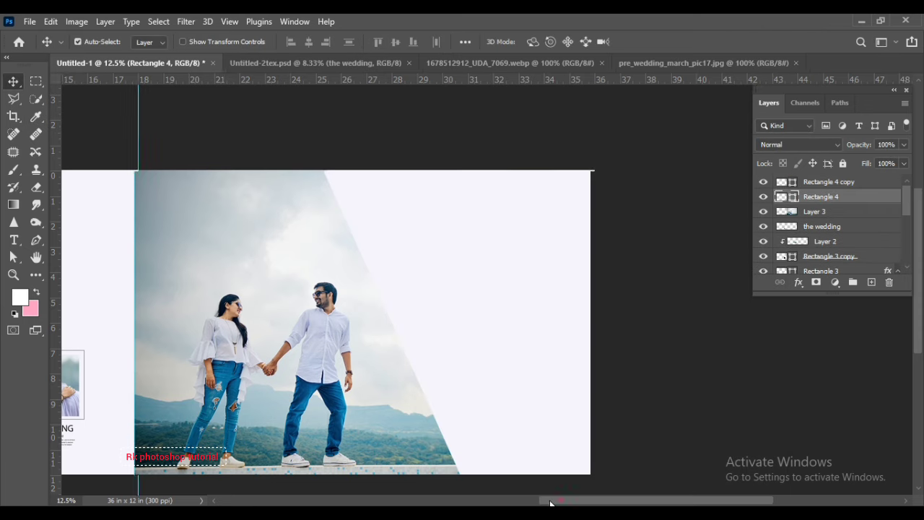
drag(548, 500, 490, 500)
double_click(781, 199)
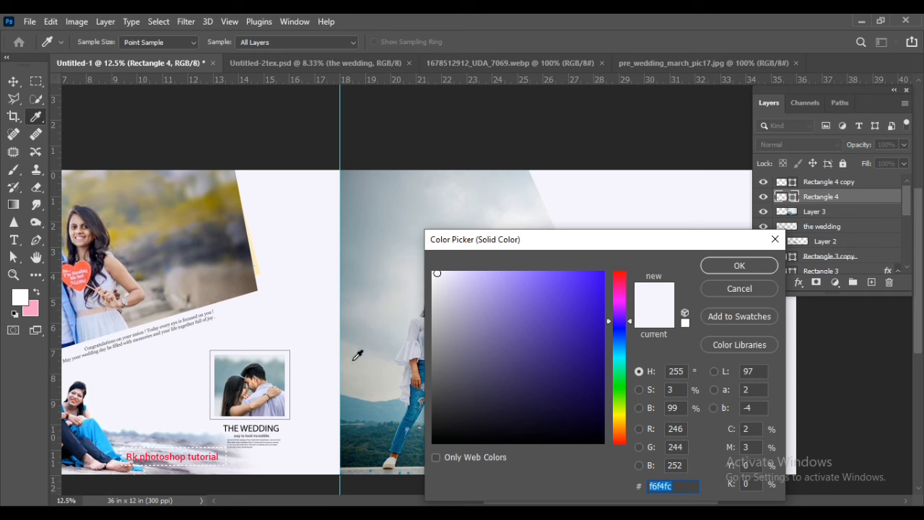
click(360, 286)
click(738, 265)
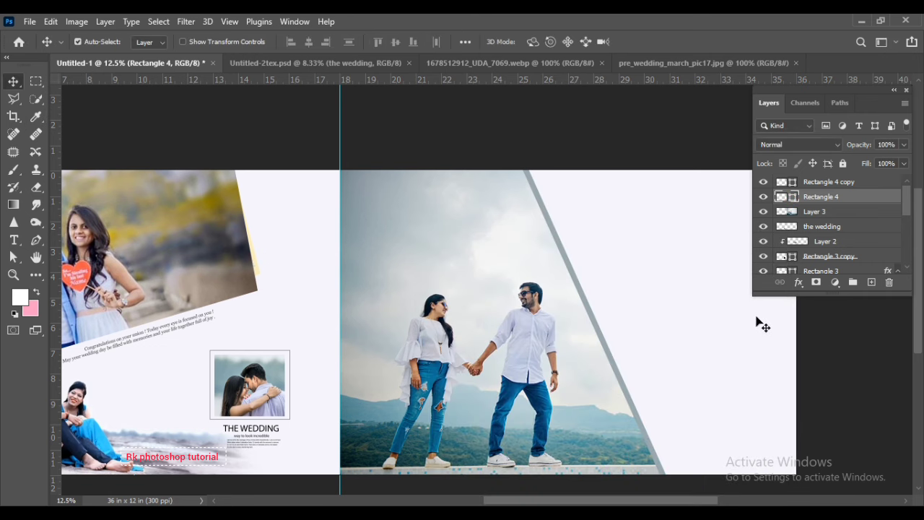
scroll(570, 368, right, 5)
- Rotate Rectangle 4 about -2° so a grey stripe shows along the photo's diagonal edge
key(ctrl+t)
scroll(635, 440, up, 1)
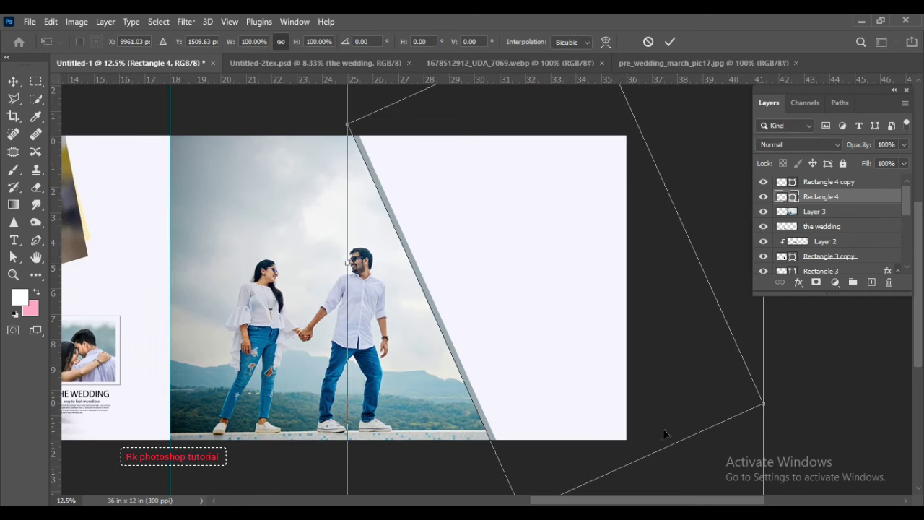
key(ctrl+minus)
drag(692, 464, 700, 459)
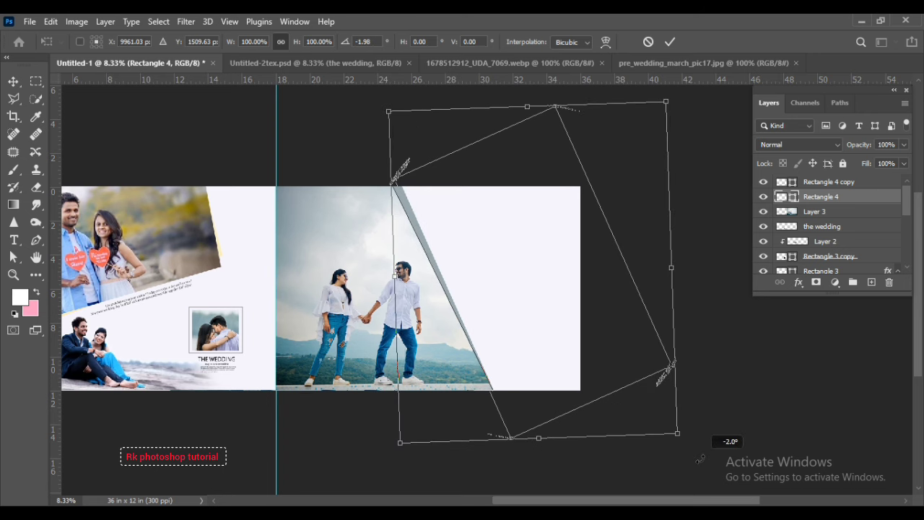
key(Return)
key(ctrl+plus)
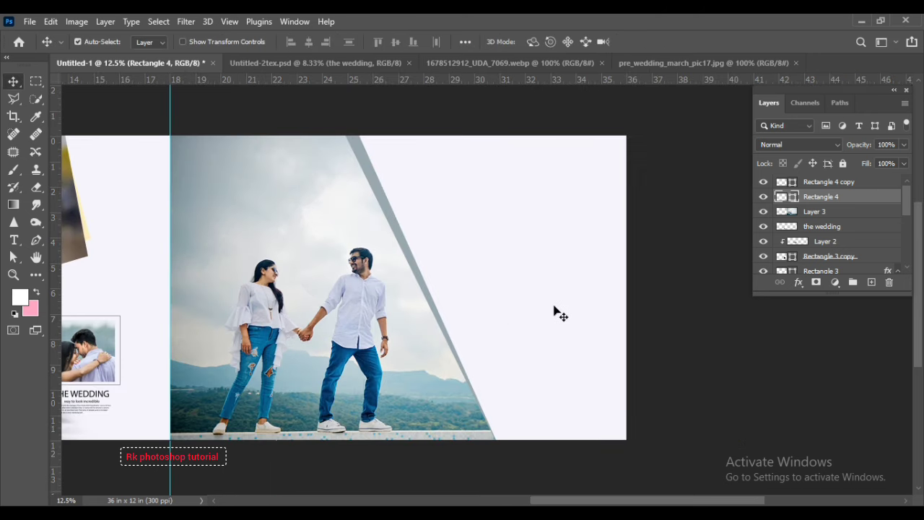
scroll(561, 313, up, 1)
click(869, 185)
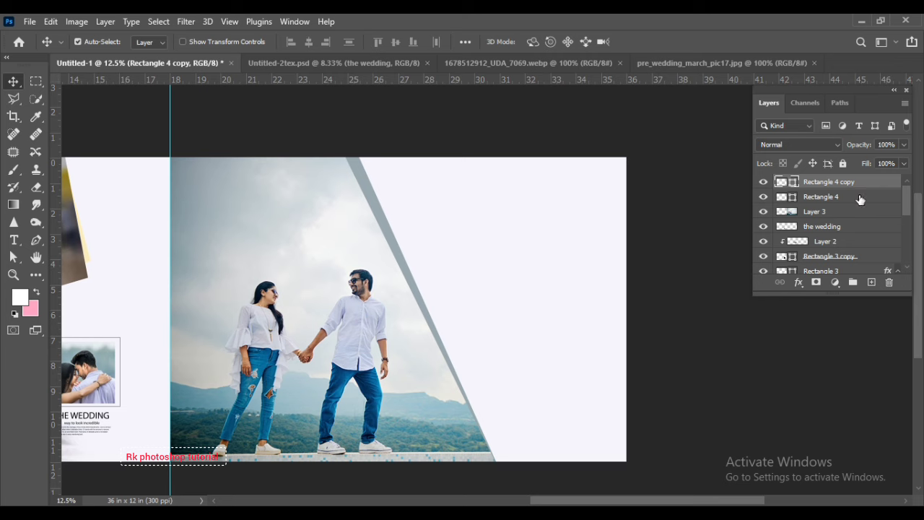
click(509, 63)
- Bring the orange-dress couple photo into the album, resize it, and clip it into Rectangle 4 copy
drag(562, 299, 798, 364)
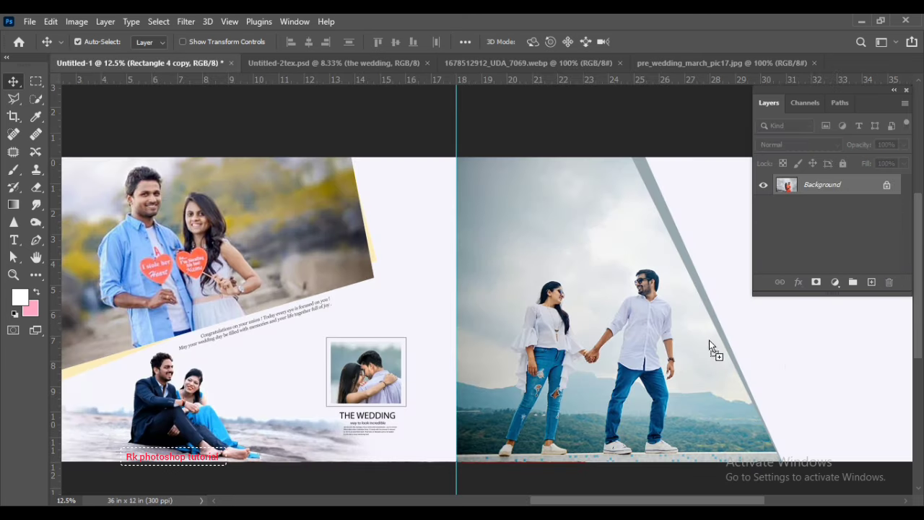
scroll(511, 387, right, 5)
key(ctrl+t)
drag(442, 341, 550, 239)
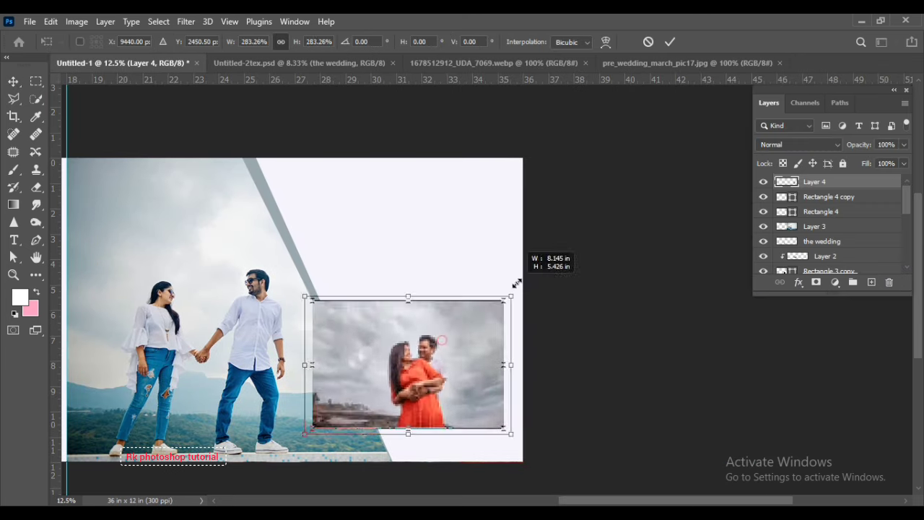
drag(471, 352, 487, 355)
key(Return)
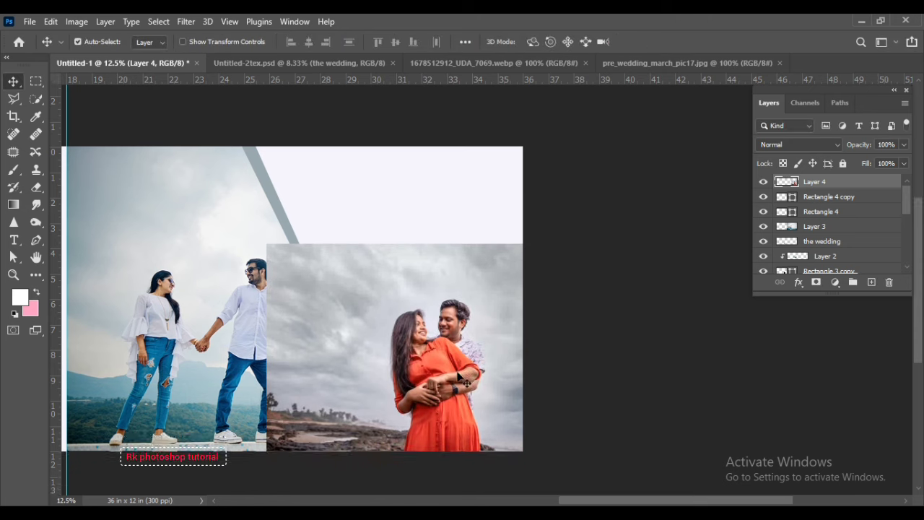
right_click(831, 186)
click(743, 293)
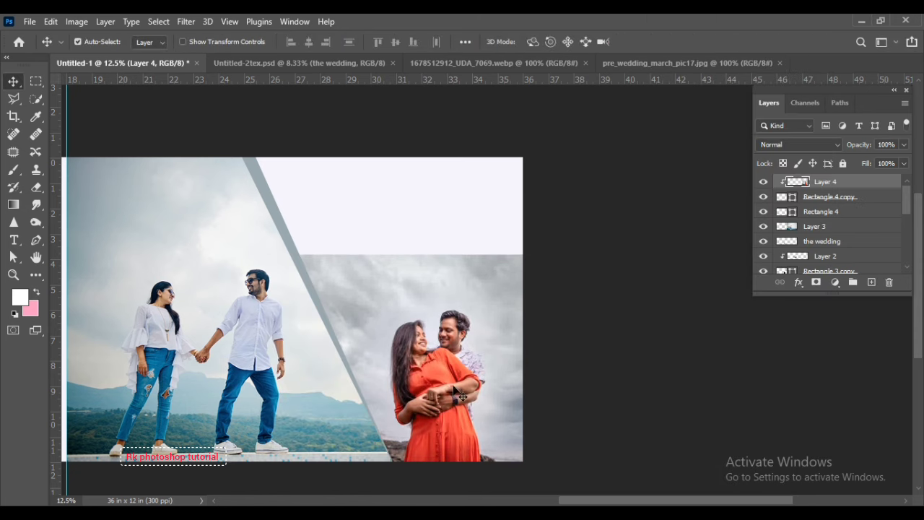
drag(452, 390, 457, 390)
- Lighten Rectangle 4 copy to grey #dbdfe2 and give Layer 4 a Hide All mask
double_click(792, 198)
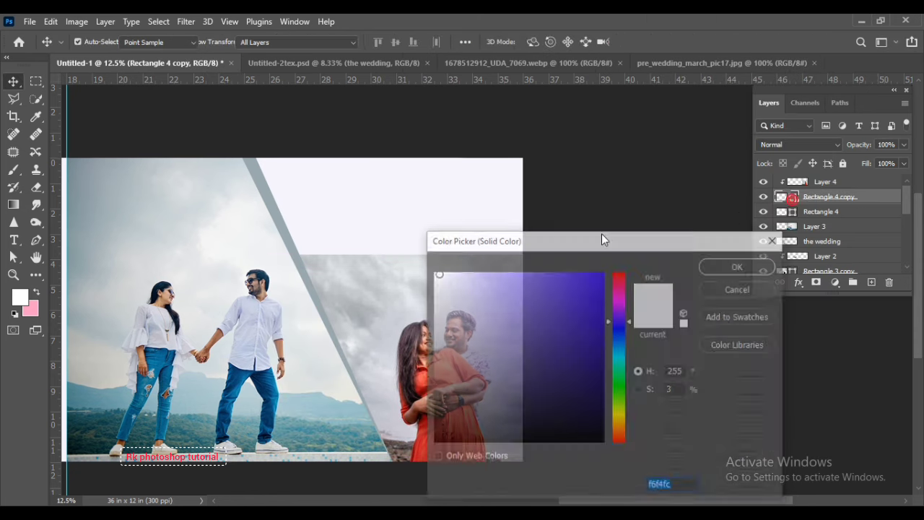
click(345, 263)
click(396, 267)
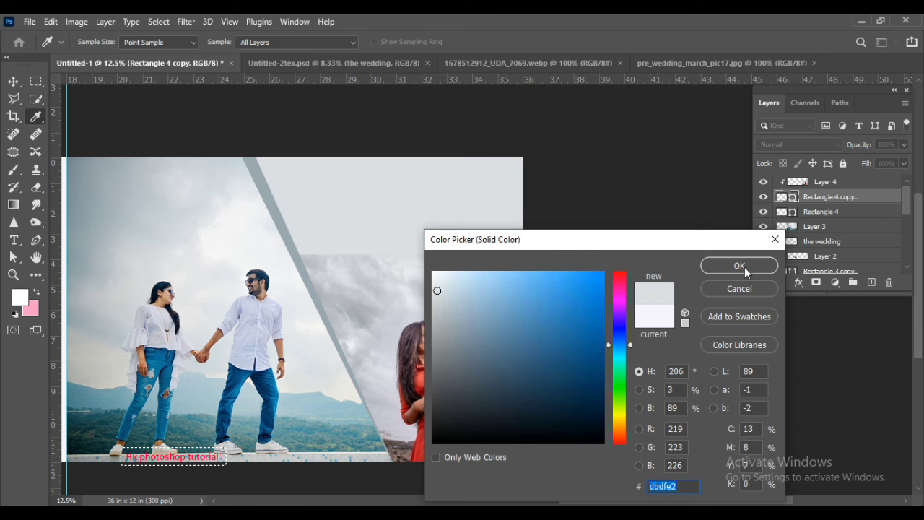
click(739, 266)
key(alt+bracketright)
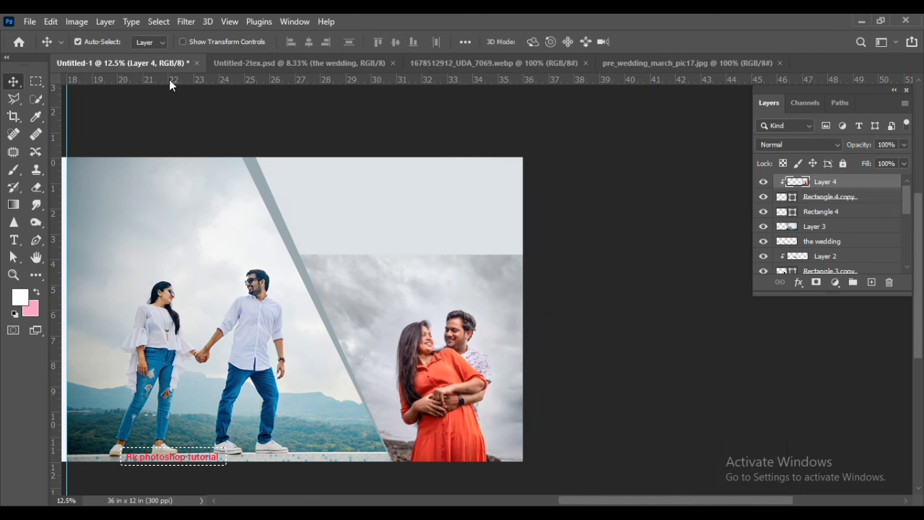
click(105, 21)
click(300, 244)
- Paint white on Layer 4's mask to softly reveal the orange-dress couple
key(b)
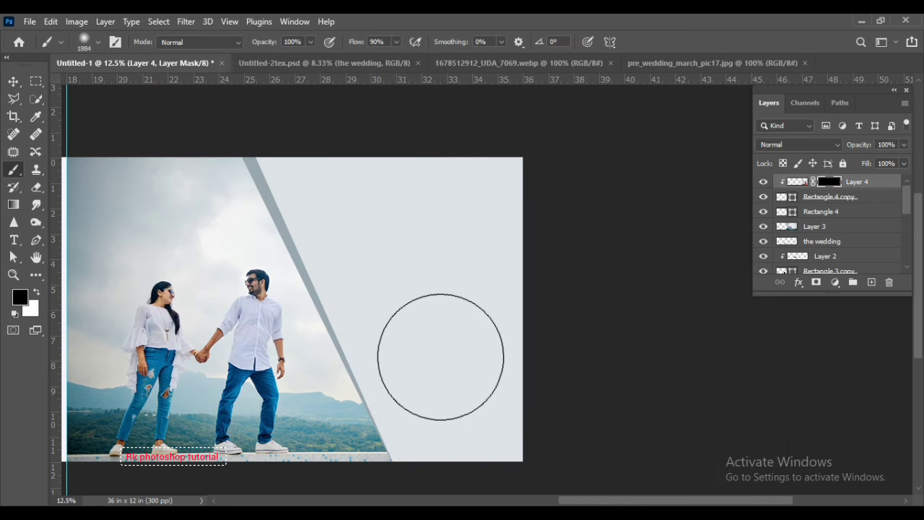
key(x)
mouse_move(435, 360)
mouse_down()
mouse_move(450, 361)
mouse_move(441, 387)
mouse_move(442, 347)
mouse_up()
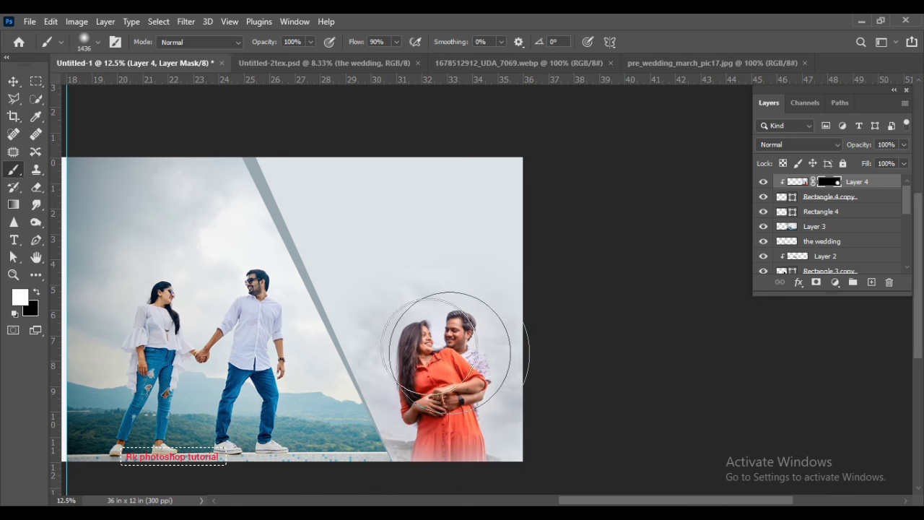
key(x)
click(13, 80)
- Resample Rectangle 4 copy's fill to a lighter grey from the canvas
double_click(781, 197)
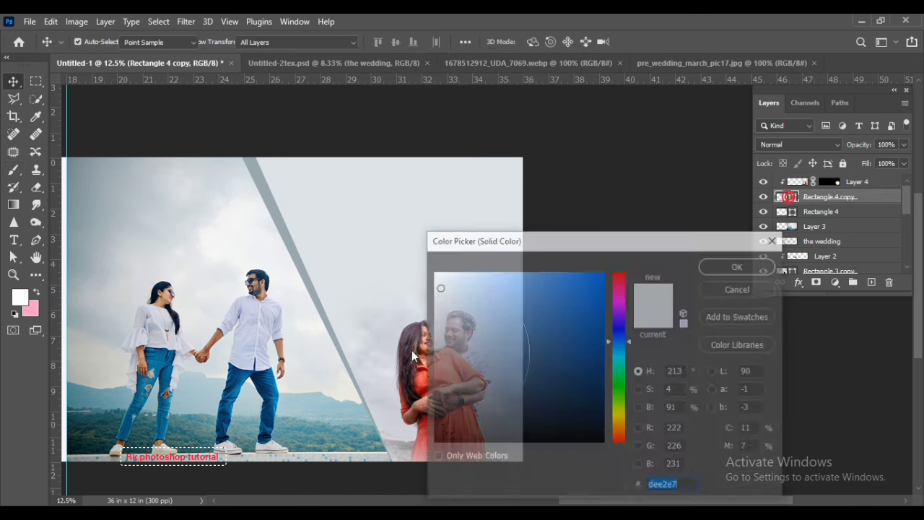
click(739, 265)
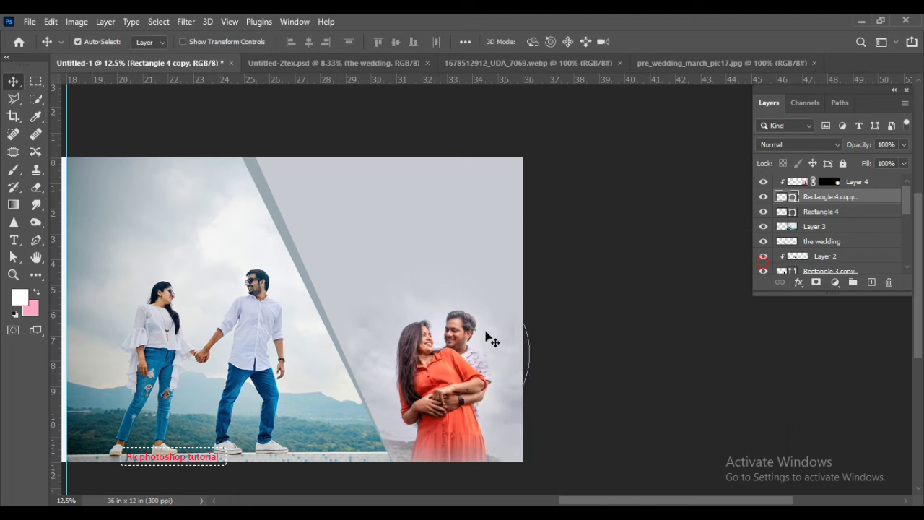
drag(401, 337, 474, 337)
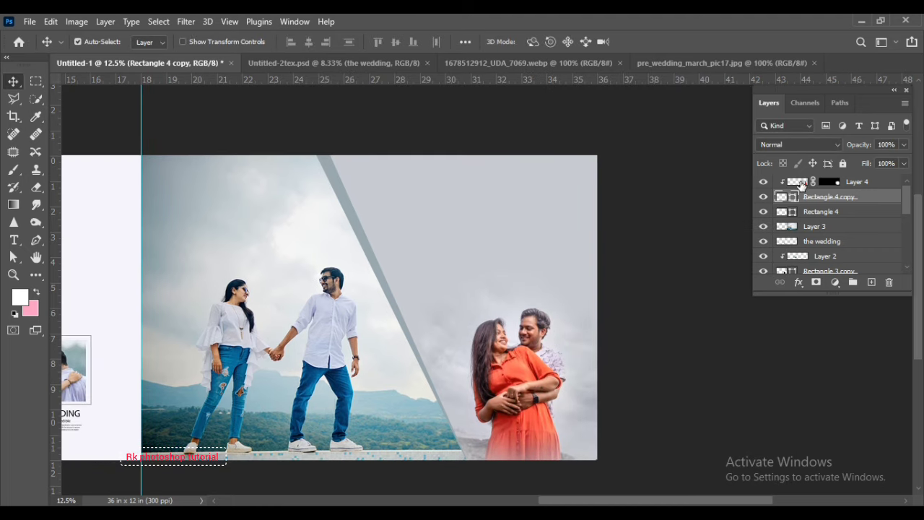
double_click(792, 196)
click(444, 331)
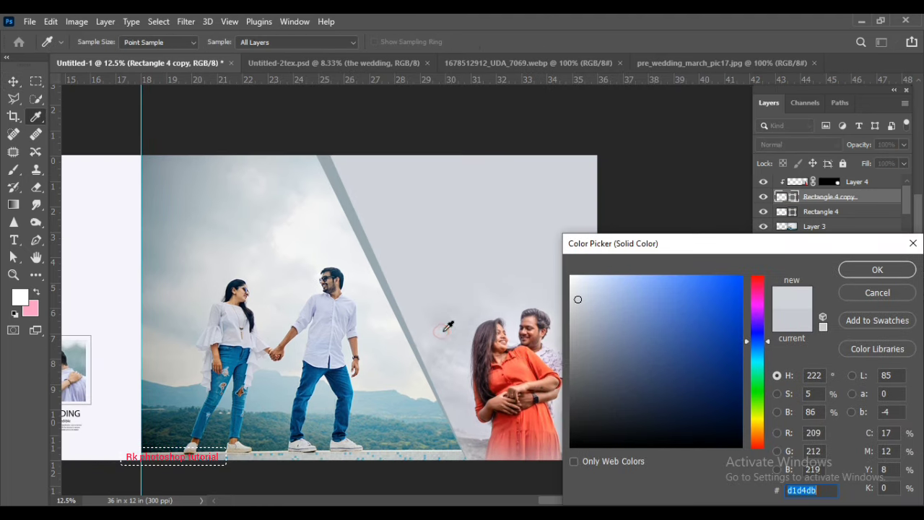
click(871, 268)
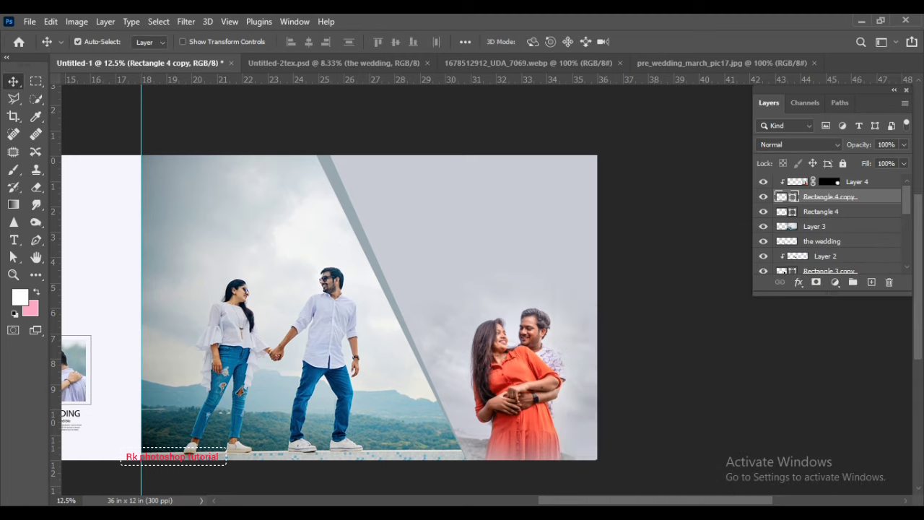
- Close the source photo documents and open product-jpeg.jpg by dragging it in from Explorer
click(780, 63)
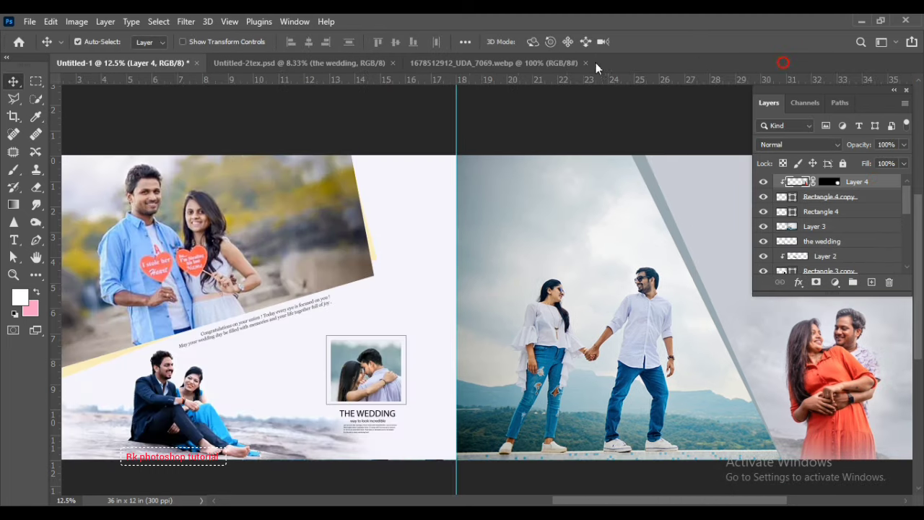
click(585, 63)
drag(592, 498, 619, 501)
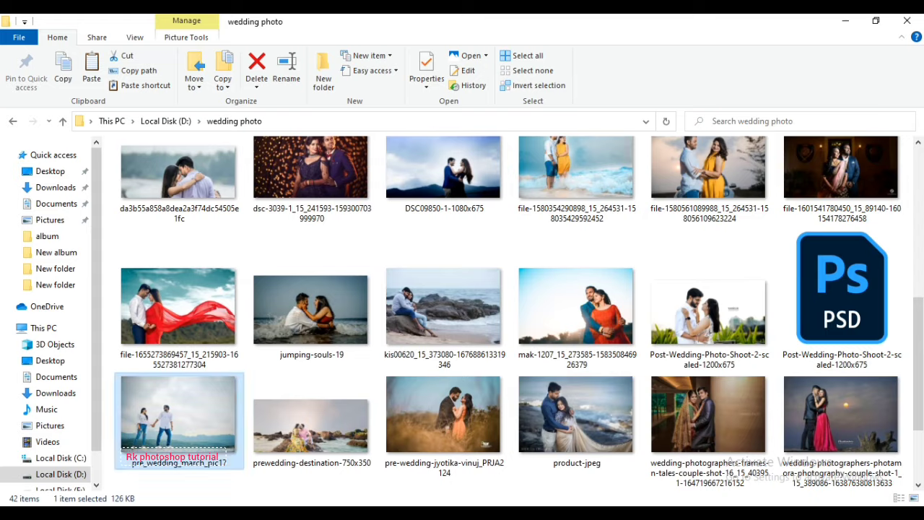
scroll(581, 412, up, 1)
click(581, 412)
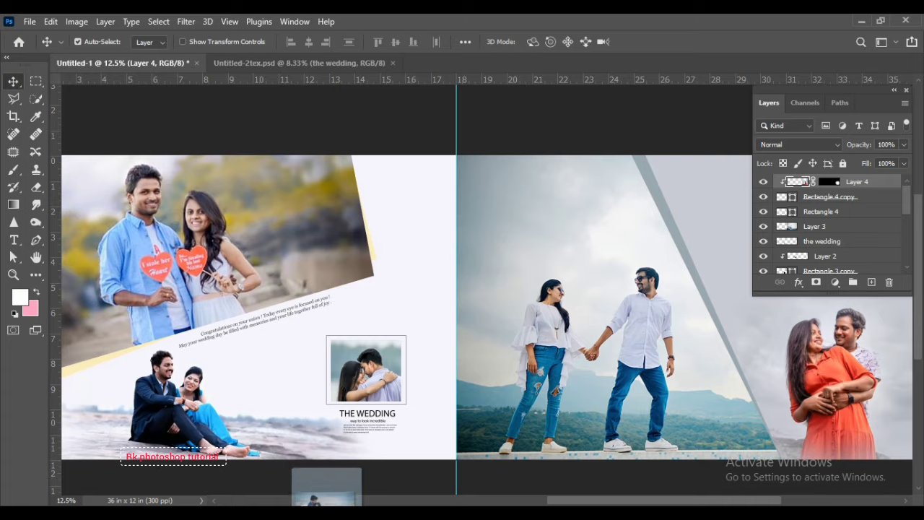
drag(581, 413, 319, 489)
- Copy the beach couple to a new layer and drop it onto the album's right page
click(36, 81)
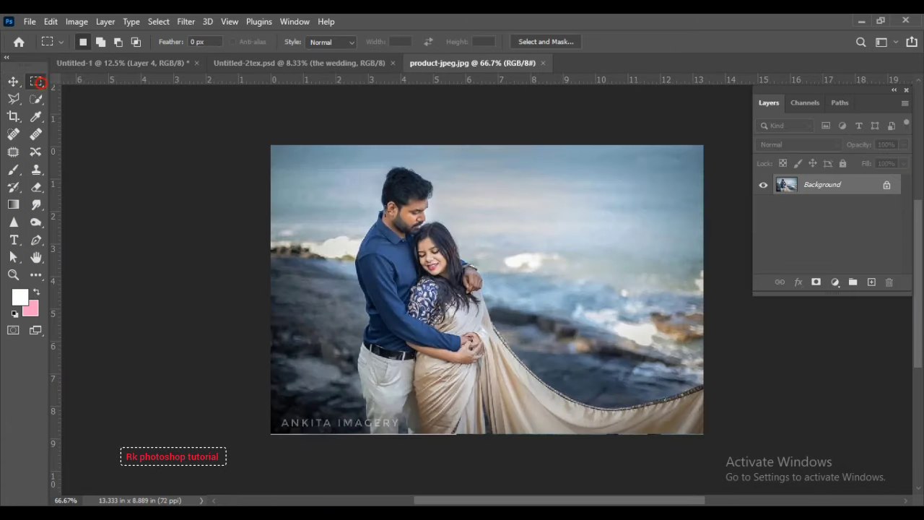
drag(295, 132, 534, 433)
key(ctrl+j)
click(13, 81)
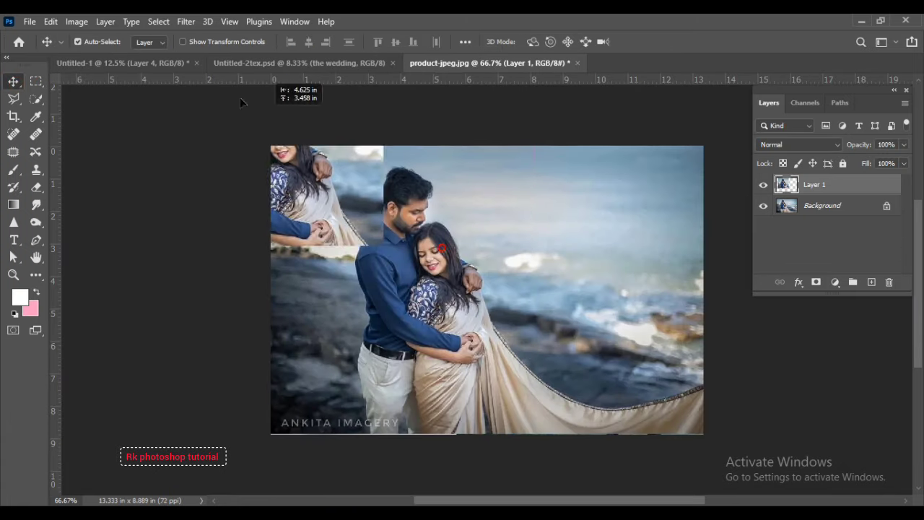
drag(361, 216, 722, 267)
drag(696, 370, 487, 356)
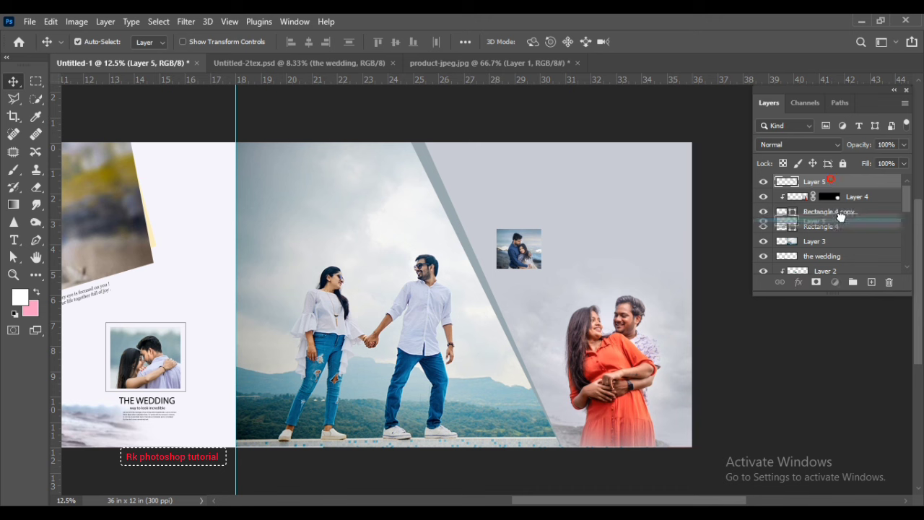
- Place Layer 5 below Layer 4, clip it to the grey panel, and enlarge it in the upper area
drag(814, 181, 825, 203)
alt+click(830, 189)
key(ctrl+t)
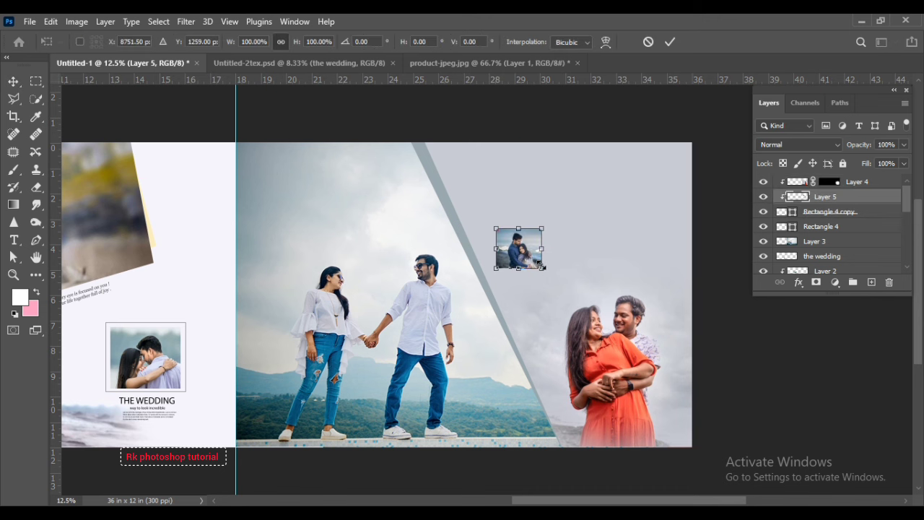
drag(541, 268, 686, 392)
drag(590, 287, 641, 282)
drag(722, 378, 704, 363)
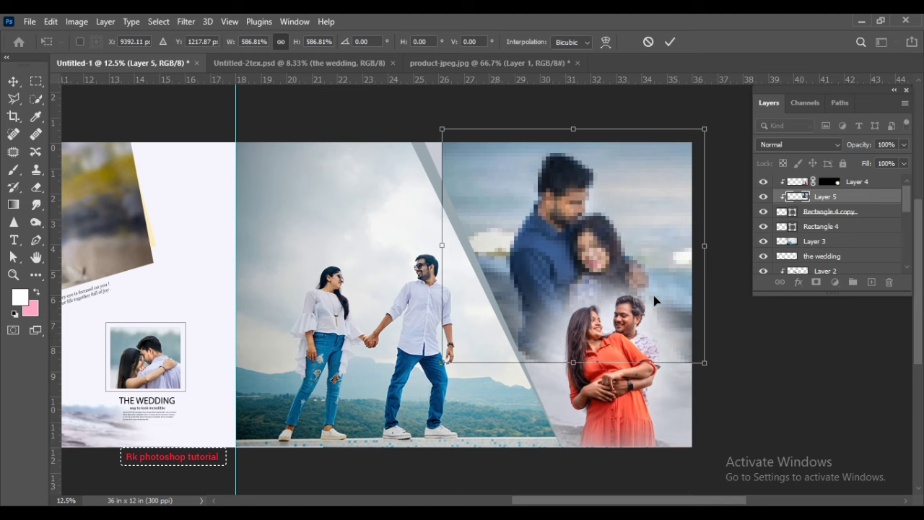
key(Return)
drag(595, 245, 587, 252)
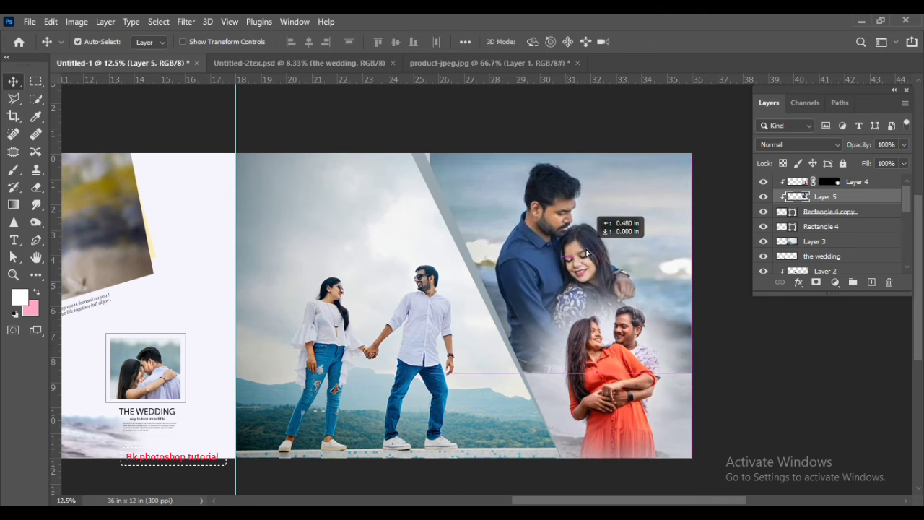
- Set Layer 5 to Luminosity blending and add a Hide All layer mask
click(782, 145)
click(772, 471)
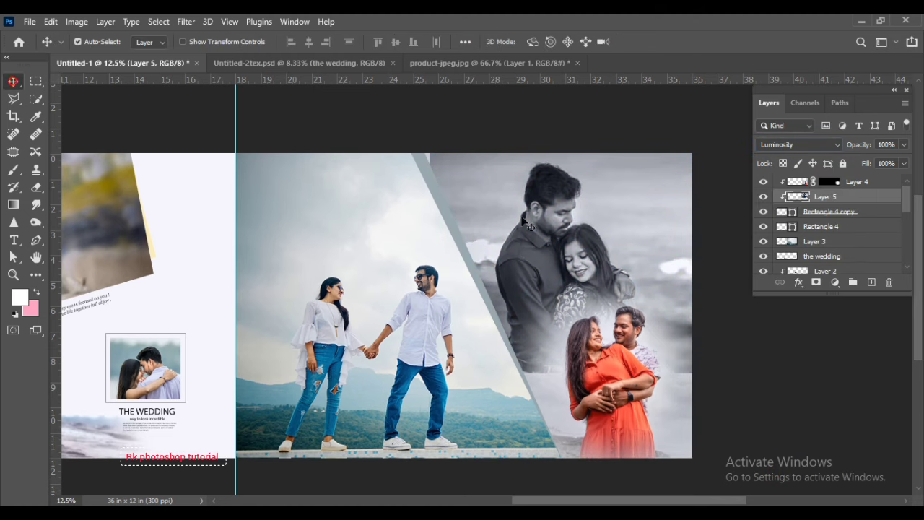
click(105, 21)
click(296, 243)
- Paint white on the mask with a soft brush to fade the greyscale couple back in
key(b)
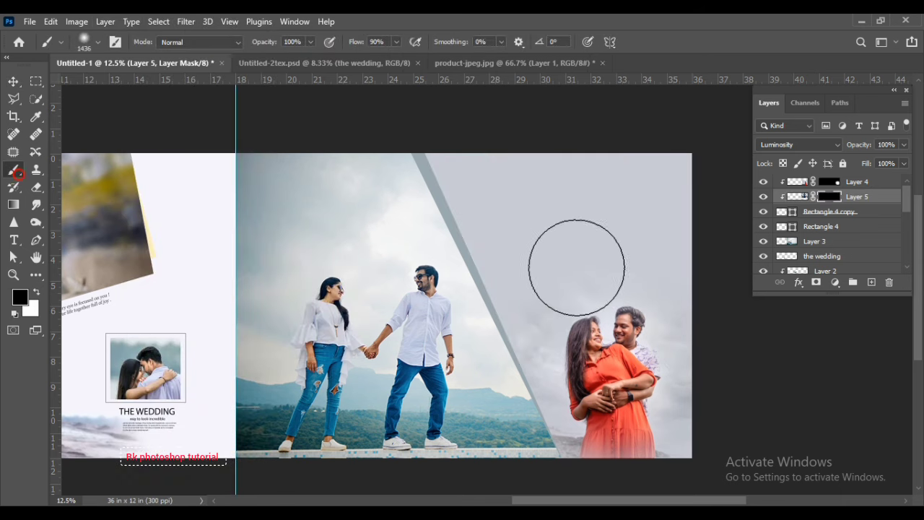
mouse_move(568, 263)
mouse_down()
mouse_move(541, 200)
mouse_move(553, 293)
mouse_move(555, 226)
mouse_move(595, 261)
mouse_up()
key(x)
scroll(568, 277, down, 1)
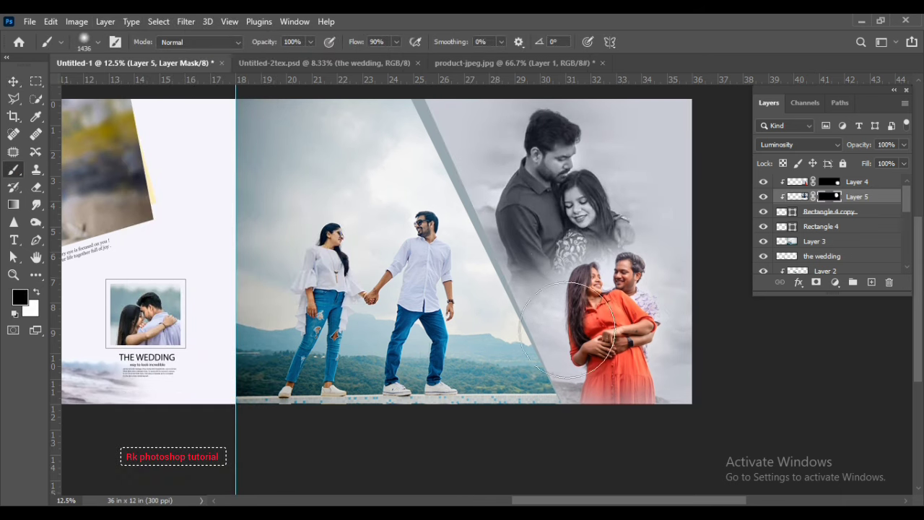
scroll(429, 241, up, 1)
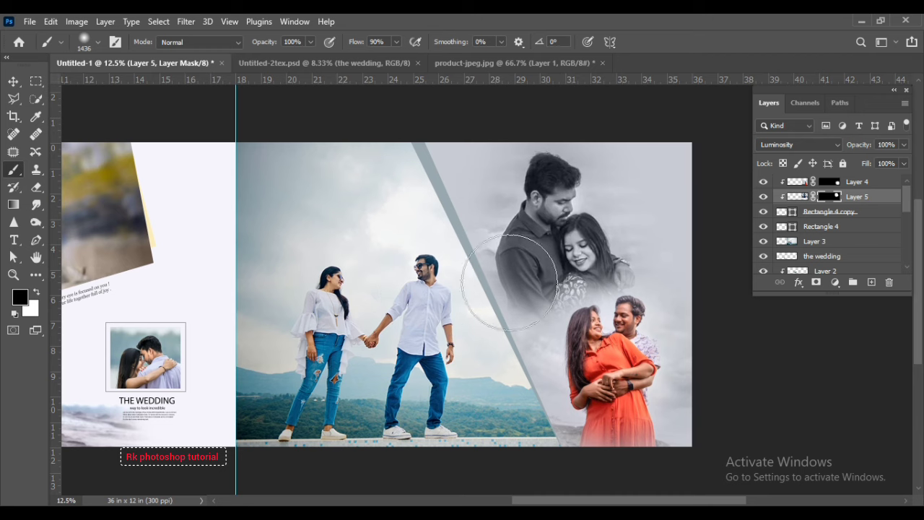
scroll(509, 282, up, 1)
- Move the greyscale couple on Layer 5 a few pixels right, then pan to review the spread
key(v)
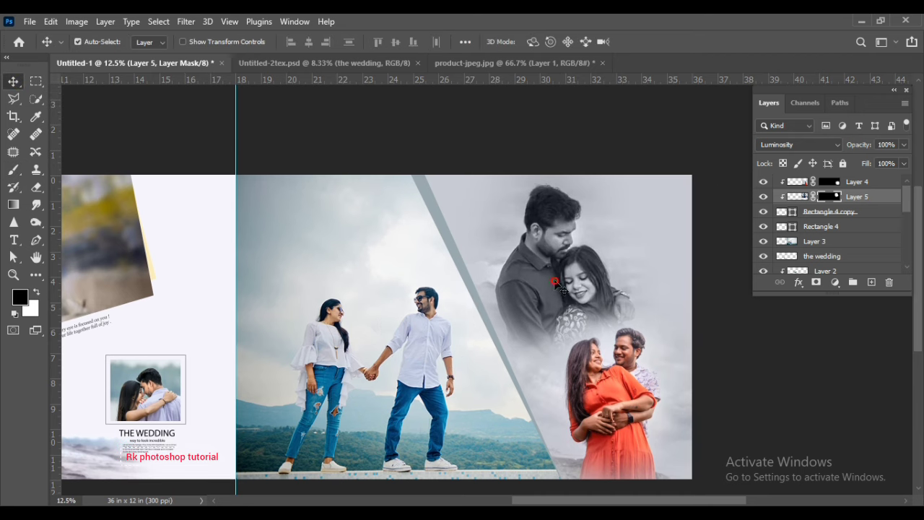
drag(557, 283, 565, 280)
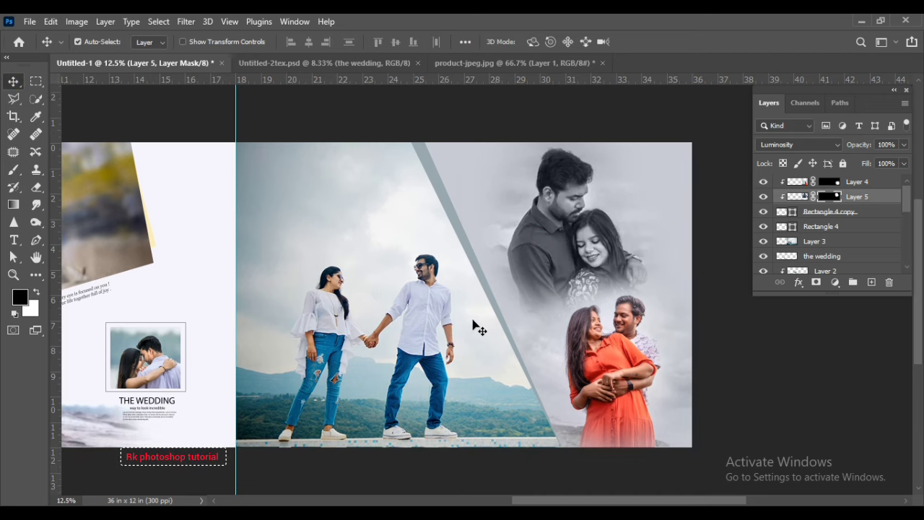
drag(633, 501, 579, 501)
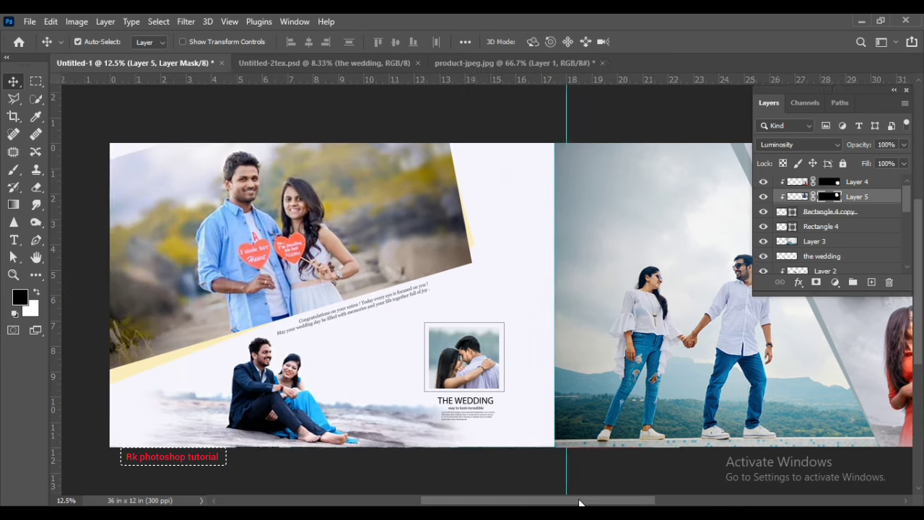
drag(579, 501, 660, 501)
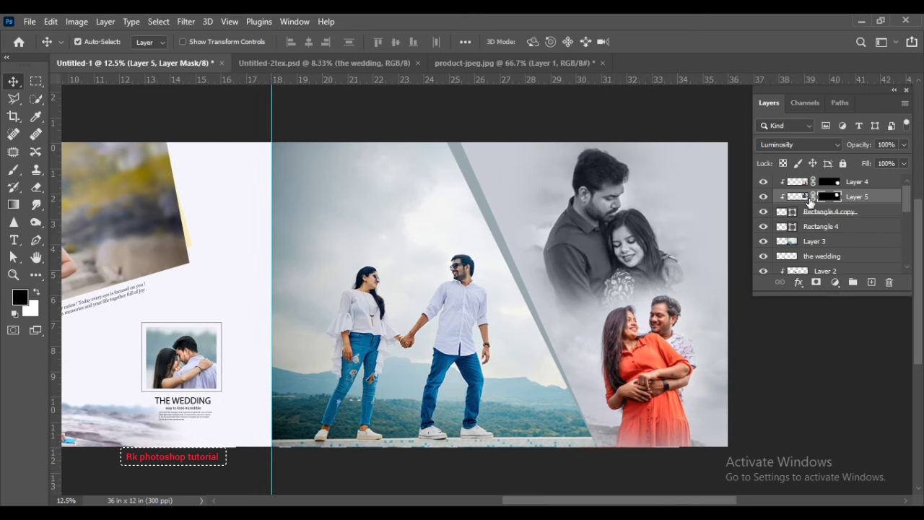